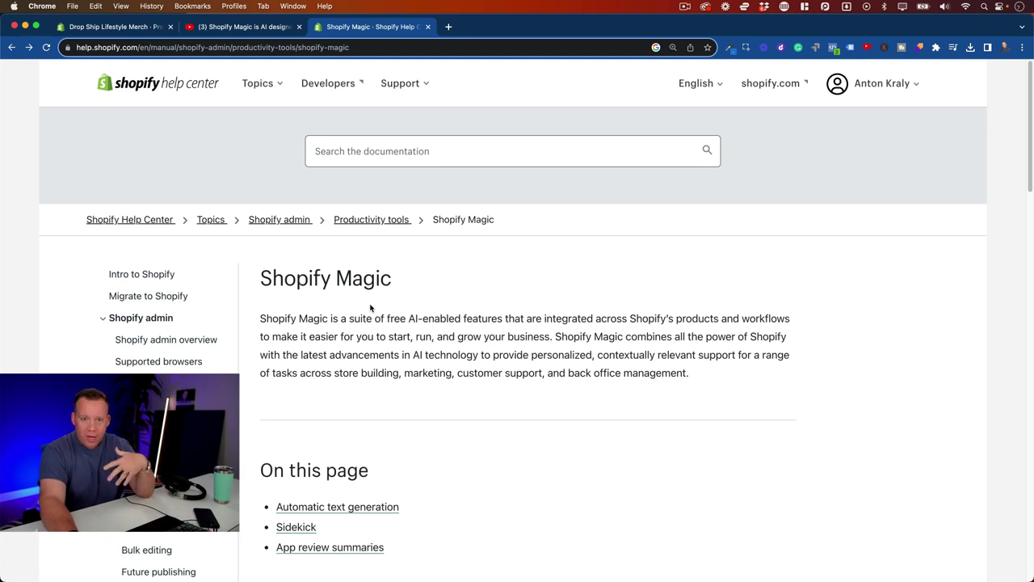
Switch to the YouTube video about Shopify Magic, set its playback speed to 1.5 and resume playing it
{"action": "left_click", "coordinate": [255, 29]}
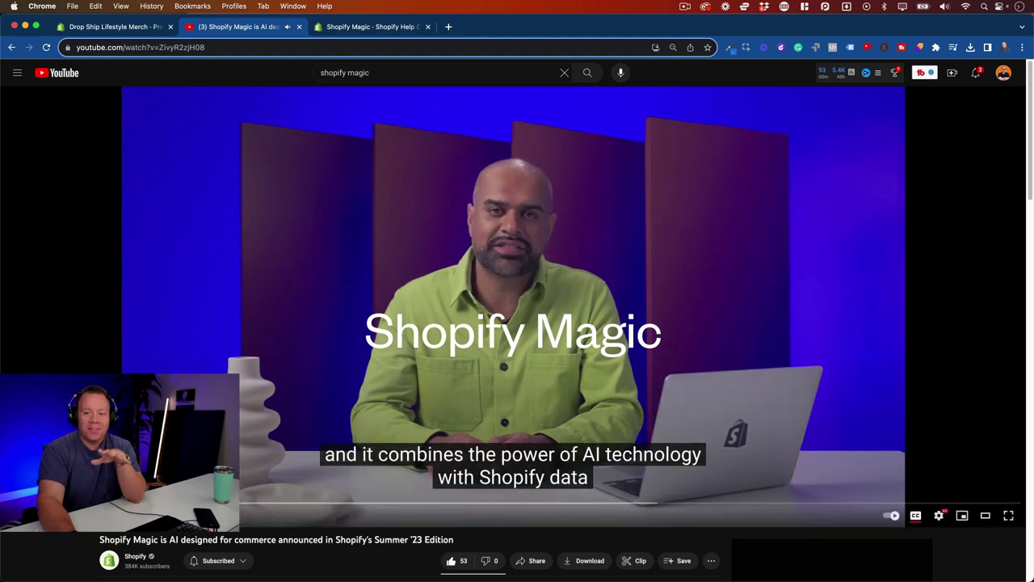
{"action": "left_click", "coordinate": [939, 514]}
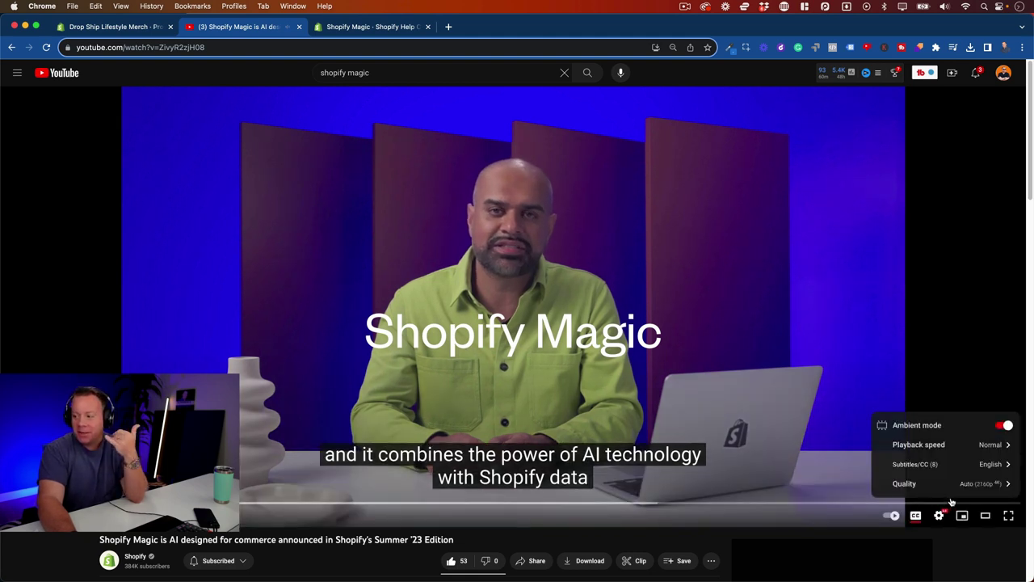
{"action": "left_click", "coordinate": [974, 449]}
{"action": "left_click", "coordinate": [964, 451]}
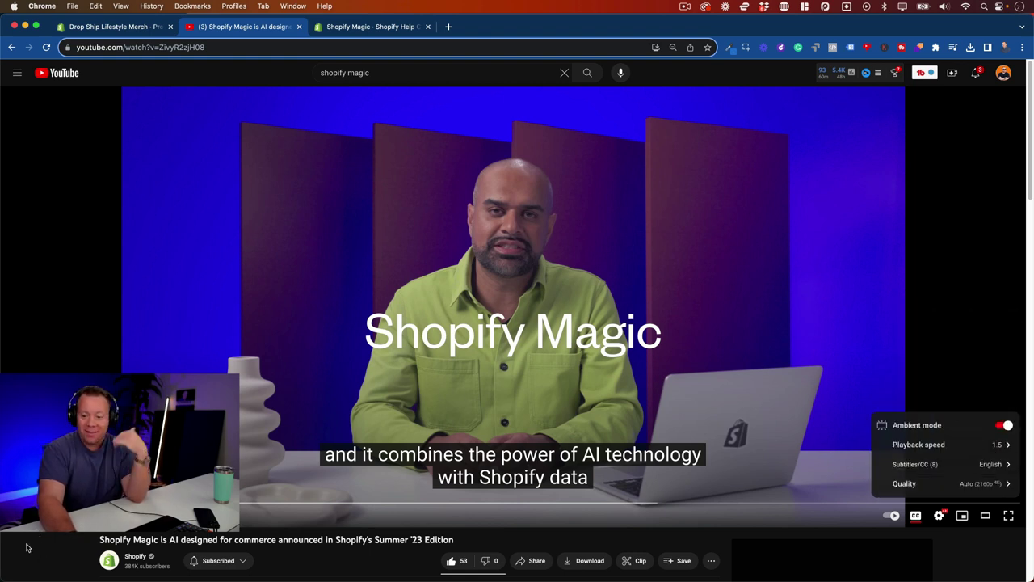
{"action": "key", "text": "space"}
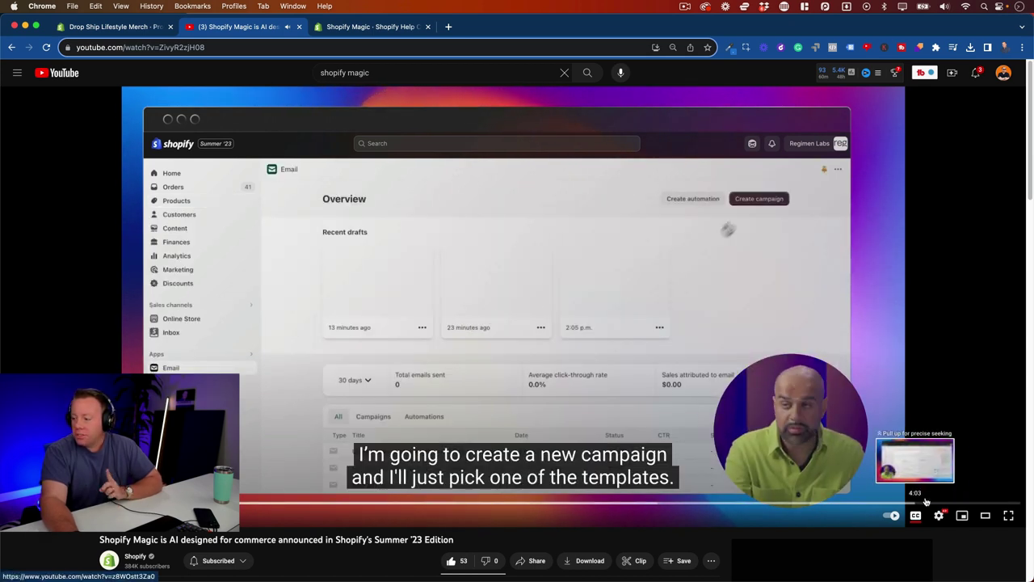
Set the video's playback speed to Normal and close the playback settings
{"action": "left_click", "coordinate": [939, 515]}
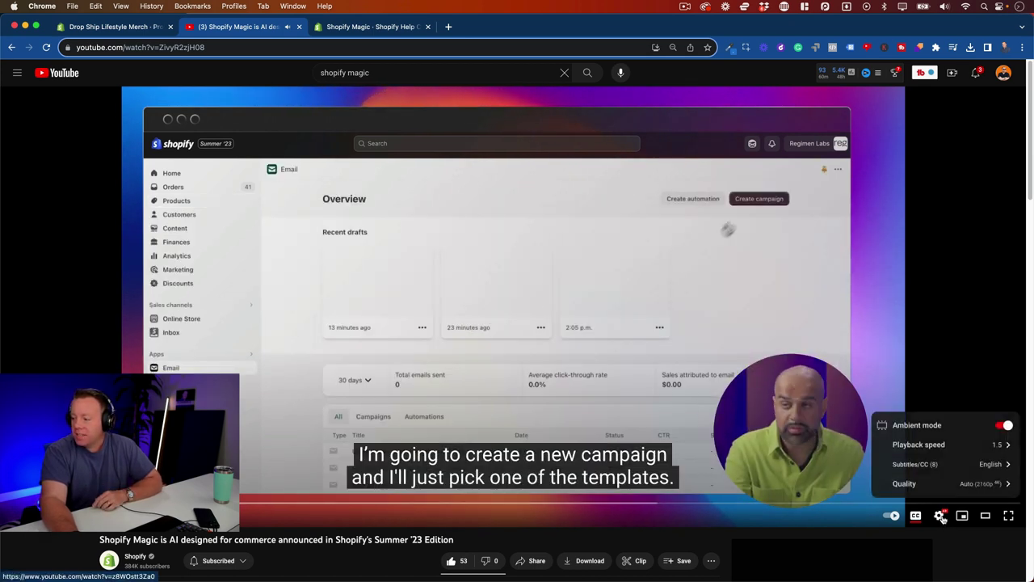
{"action": "left_click", "coordinate": [965, 444]}
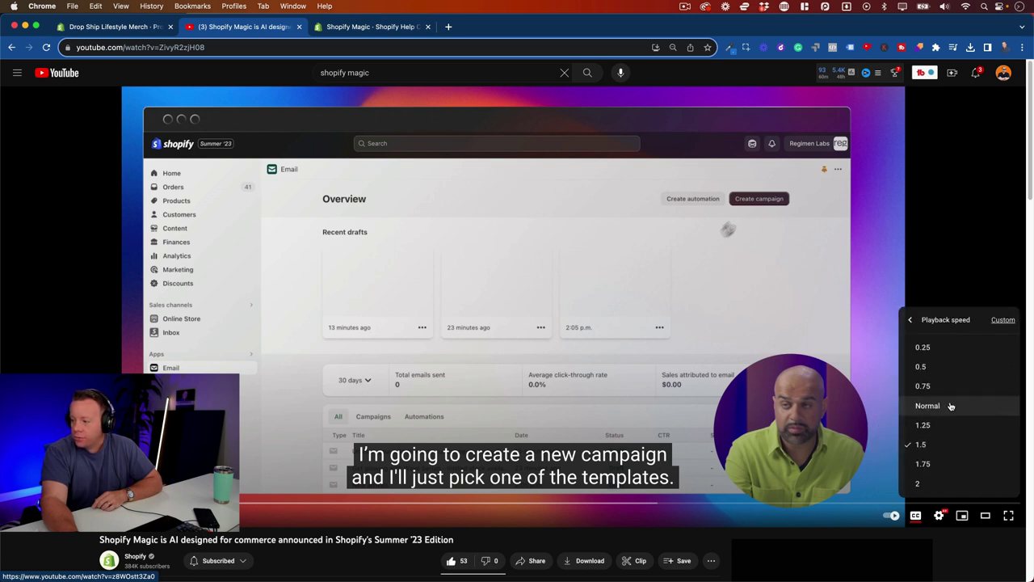
{"action": "left_click", "coordinate": [951, 405]}
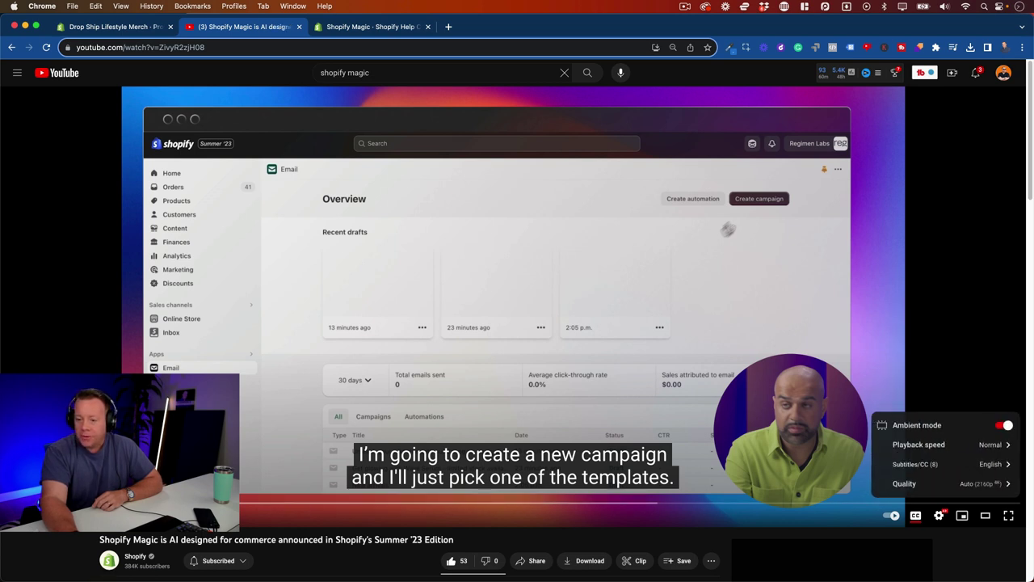
{"action": "key", "text": "Escape"}
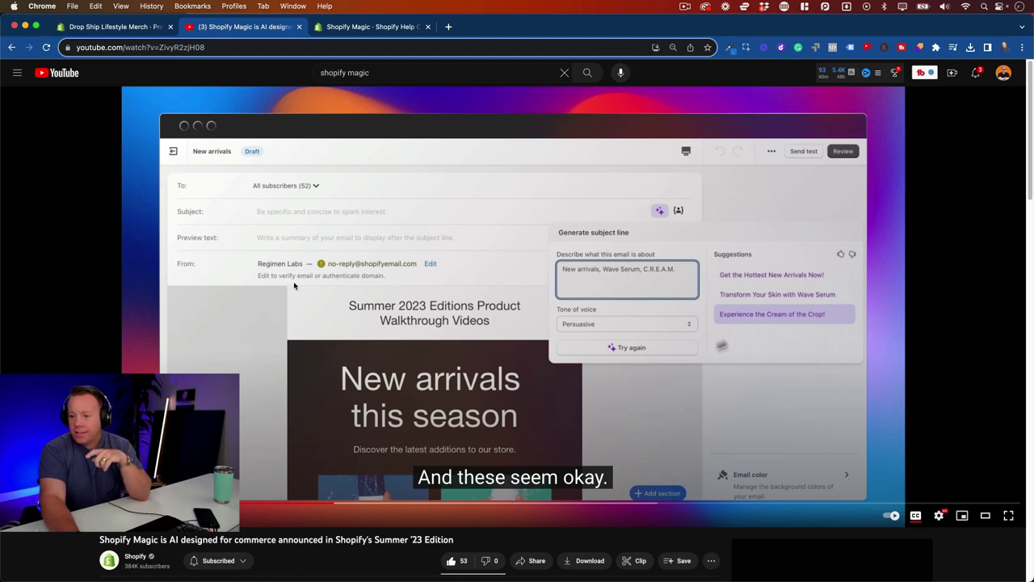
Rewind the video to the email campaign template selection, replay it and pause at the New arrivals email draft
{"action": "left_click", "coordinate": [117, 29]}
{"action": "left_click", "coordinate": [229, 29]}
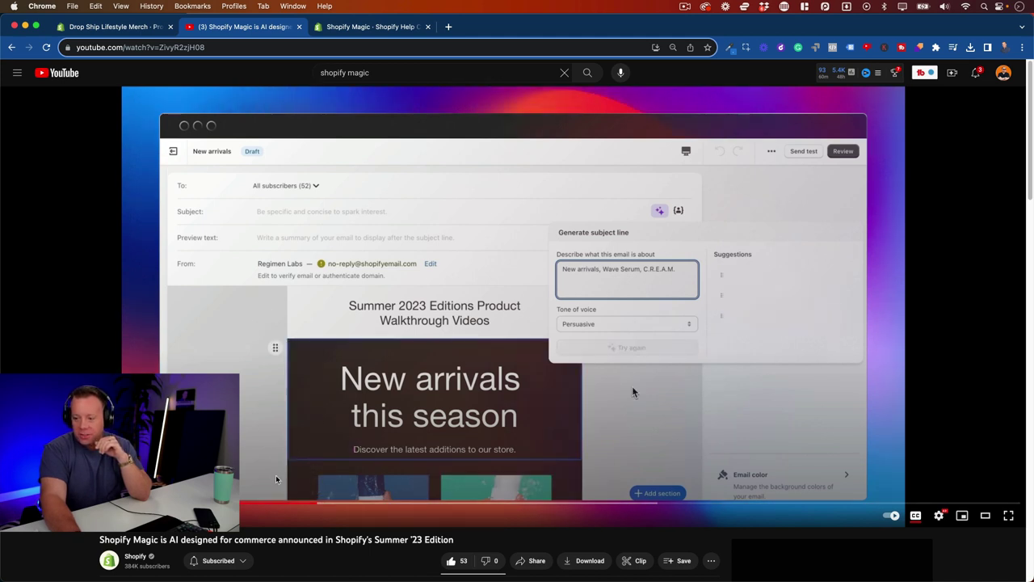
{"action": "left_click", "coordinate": [295, 505]}
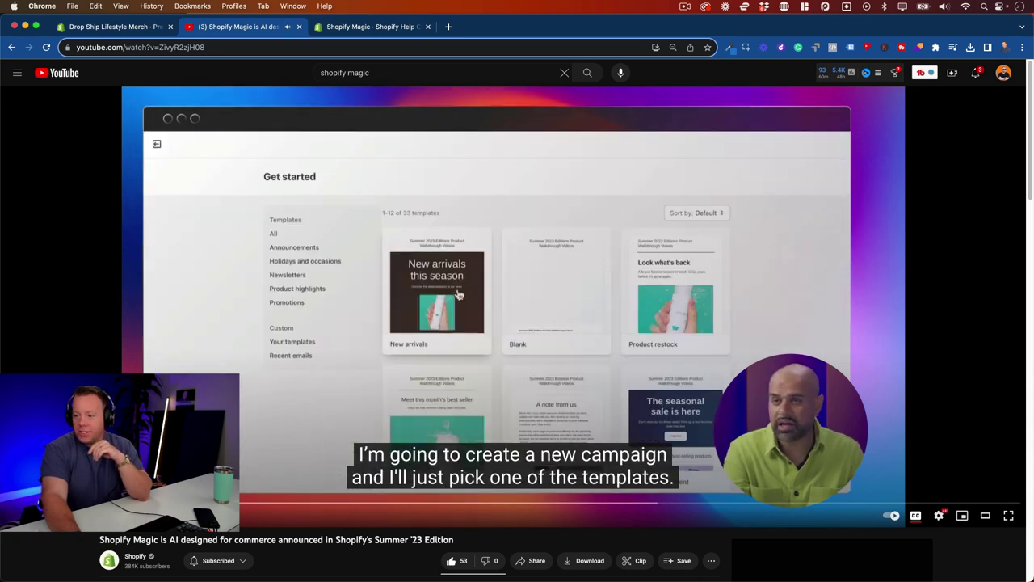
{"action": "left_click", "coordinate": [576, 299]}
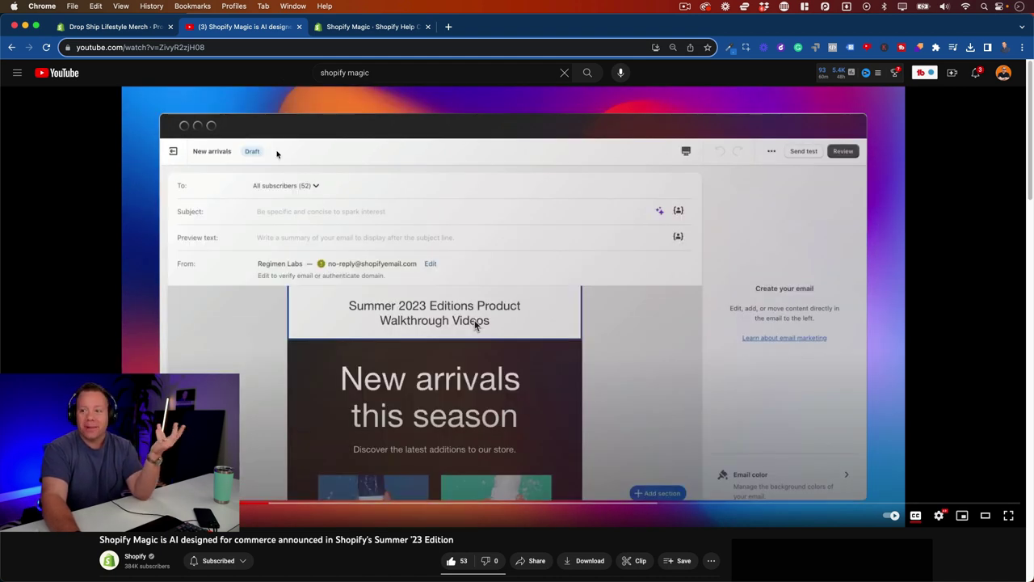
Switch to the Shopify admin, open the Email app and start creating a campaign
{"action": "left_click", "coordinate": [121, 25]}
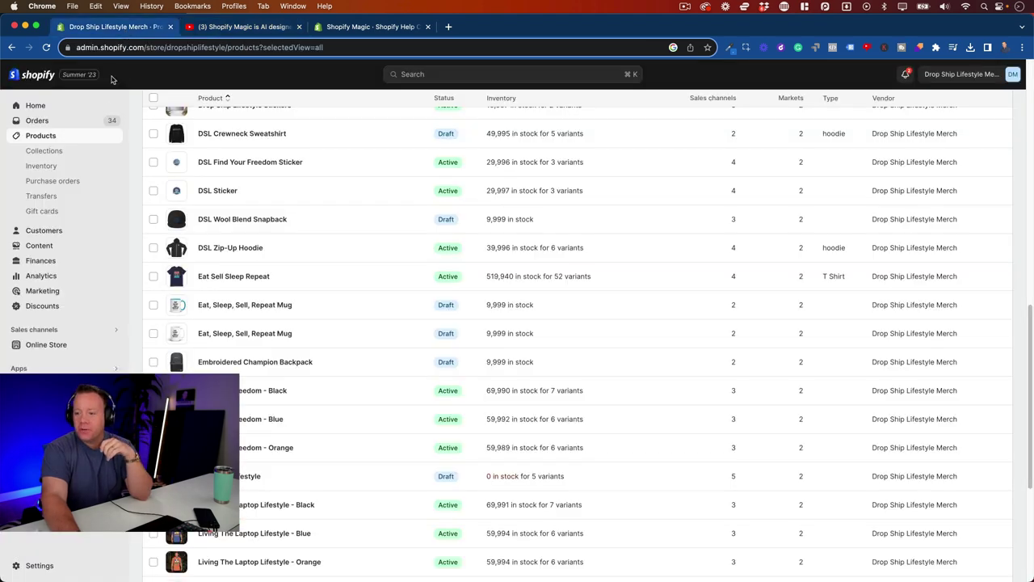
{"action": "left_click", "coordinate": [100, 370]}
{"action": "left_click", "coordinate": [429, 112]}
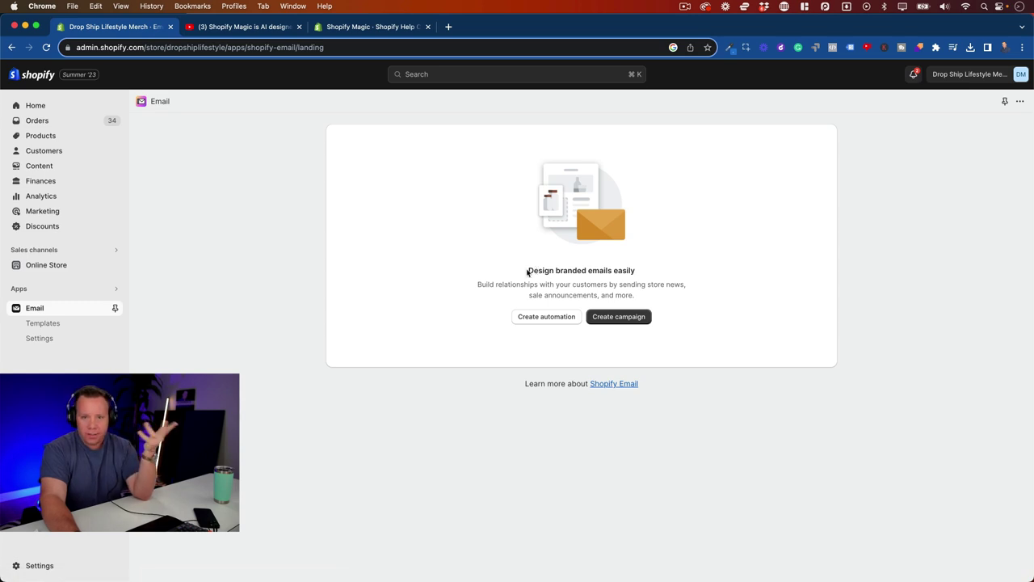
{"action": "left_click", "coordinate": [624, 320]}
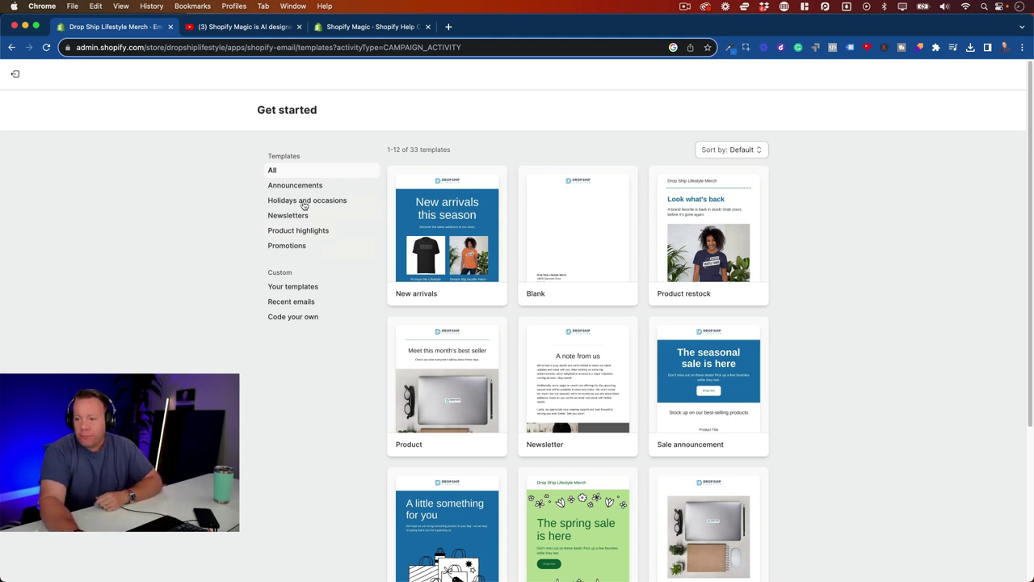
Filter the email templates to Promotions and use the Sale announcement template for the campaign
{"action": "left_click", "coordinate": [291, 246]}
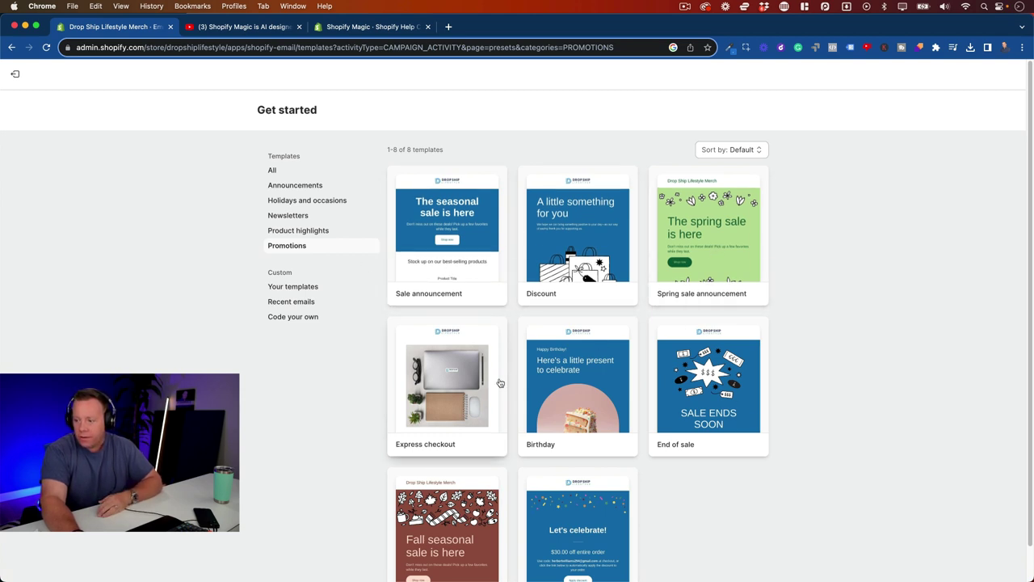
{"action": "scroll", "coordinate": [501, 382], "scroll_direction": "down", "scroll_amount": 1}
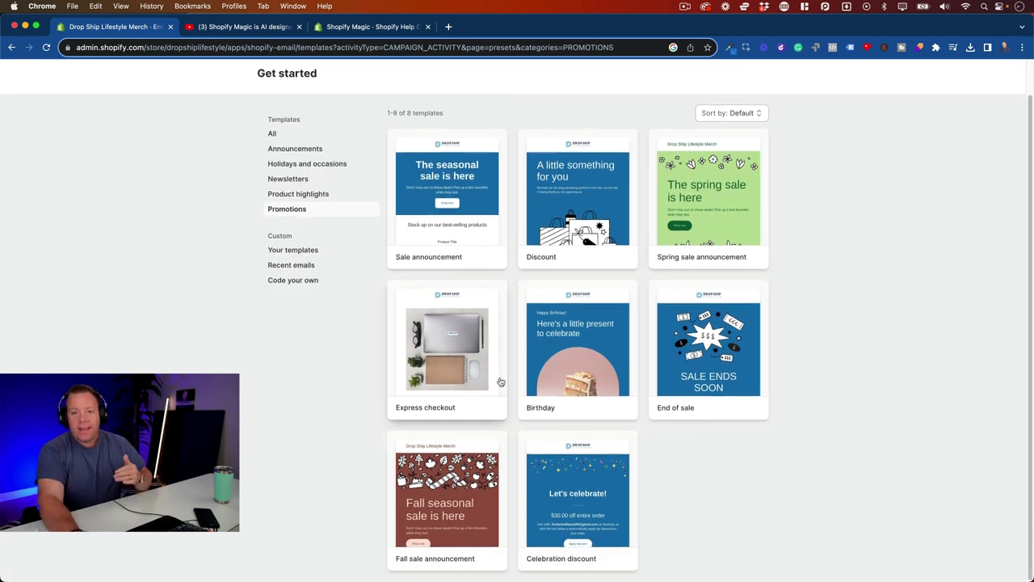
{"action": "scroll", "coordinate": [501, 381], "scroll_direction": "up", "scroll_amount": 1}
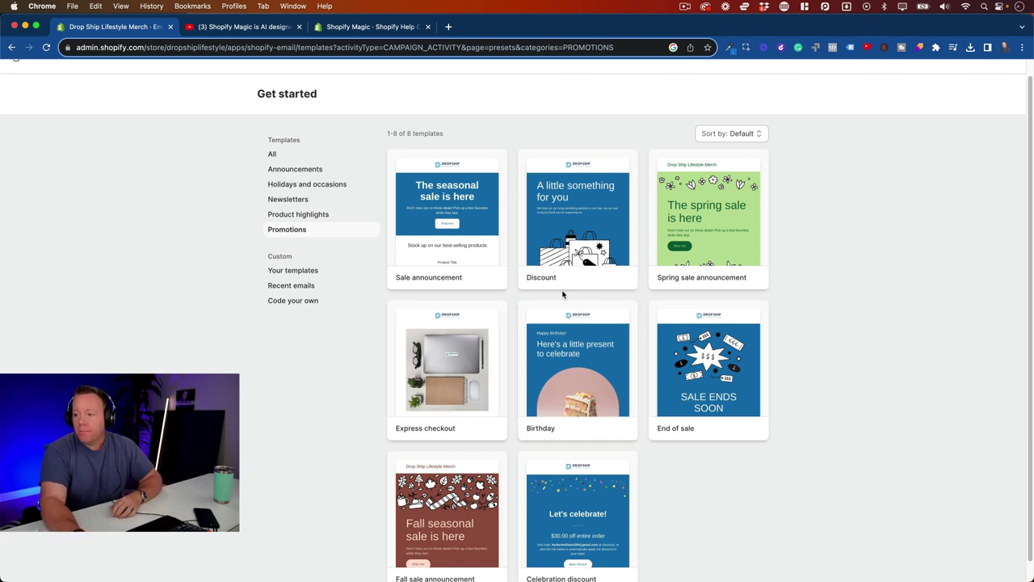
{"action": "left_click", "coordinate": [450, 214]}
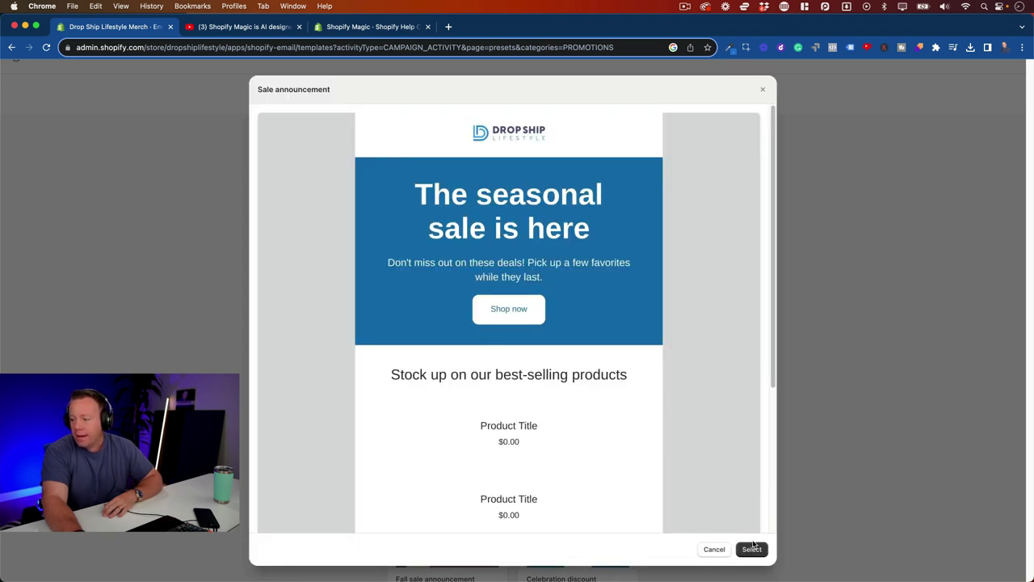
{"action": "left_click", "coordinate": [752, 549]}
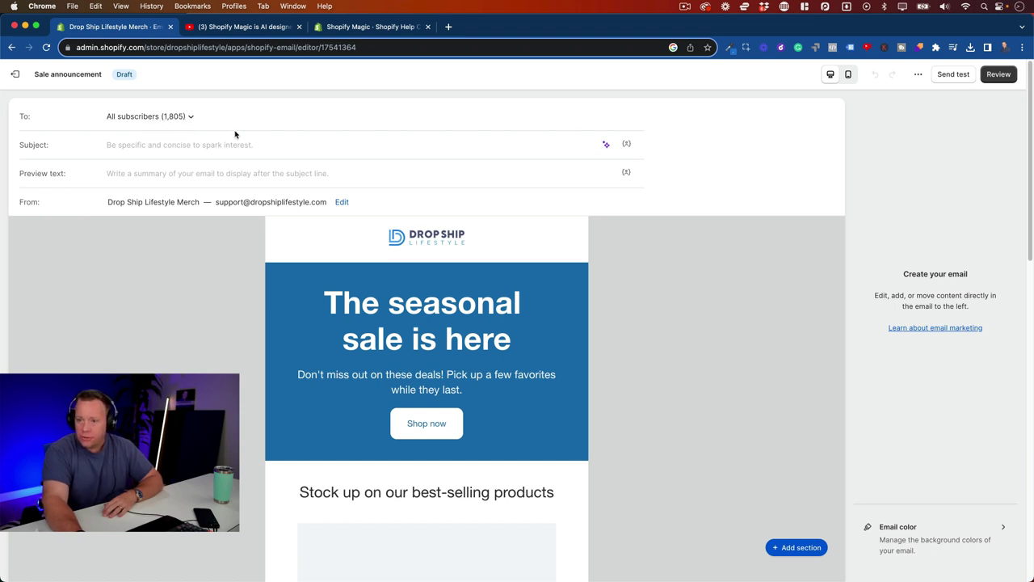
Generate AI subject line suggestions from the description "seasonal sale, deals, best-selling products"
{"action": "left_click", "coordinate": [607, 144]}
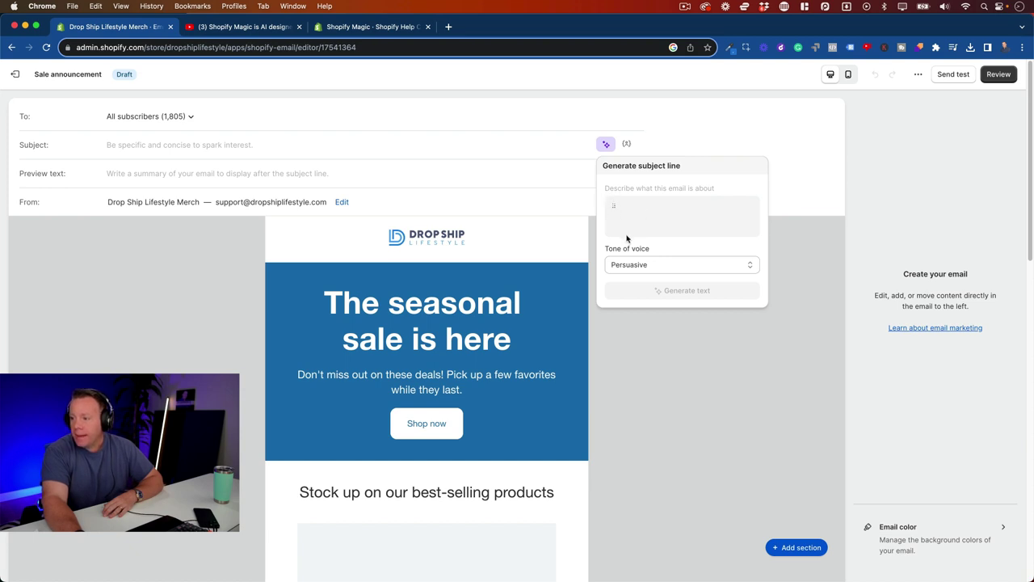
{"action": "left_click", "coordinate": [614, 211]}
{"action": "type", "text": "seasonal sale, deals, best-selling products"}
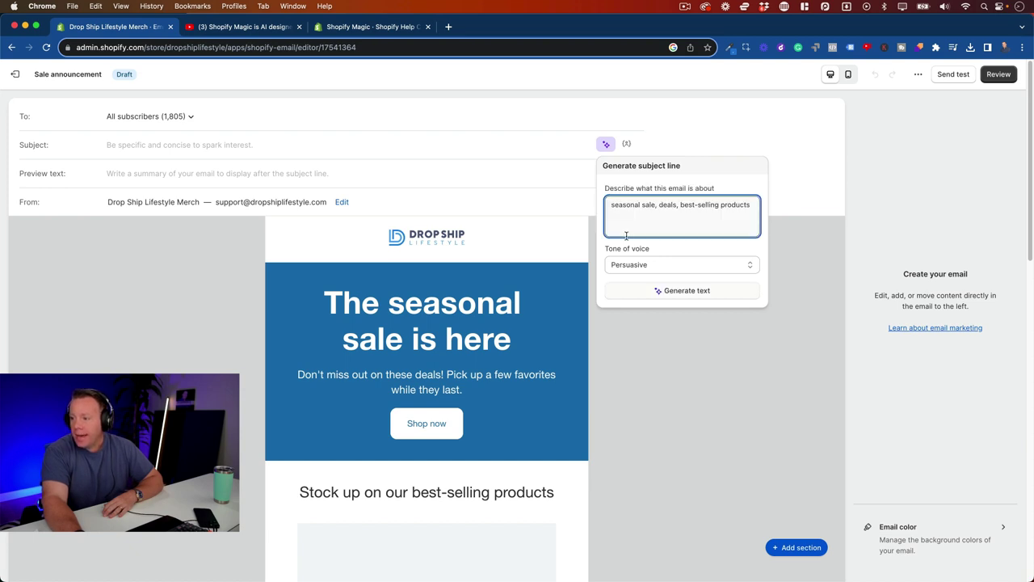
{"action": "left_click", "coordinate": [687, 291]}
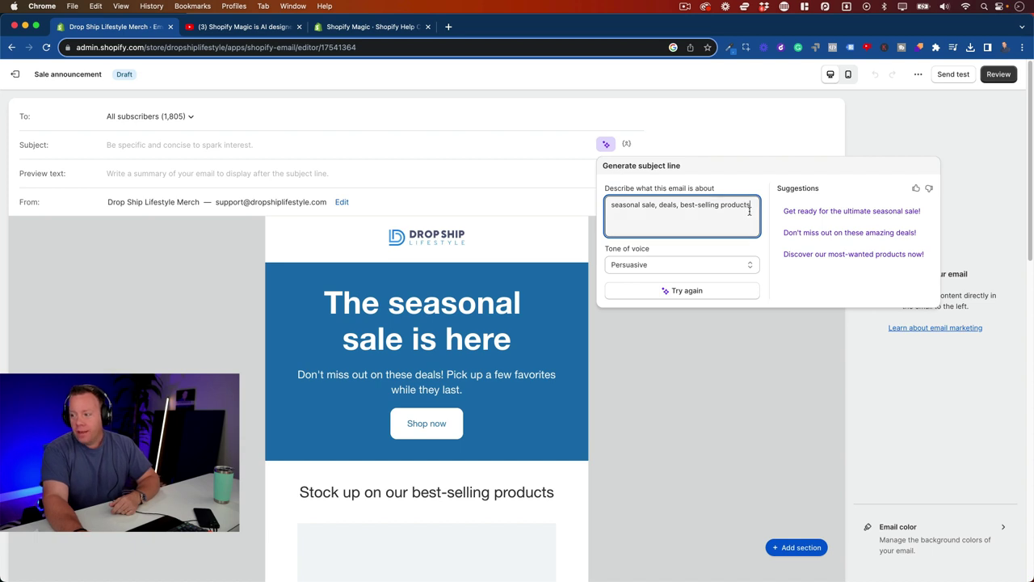
Replace the email description with "fall sale. save 20% on all drop ship lifestyle hoodies" and generate new subject line suggestions
{"action": "left_click_drag", "start_coordinate": [750, 208], "coordinate": [588, 199]}
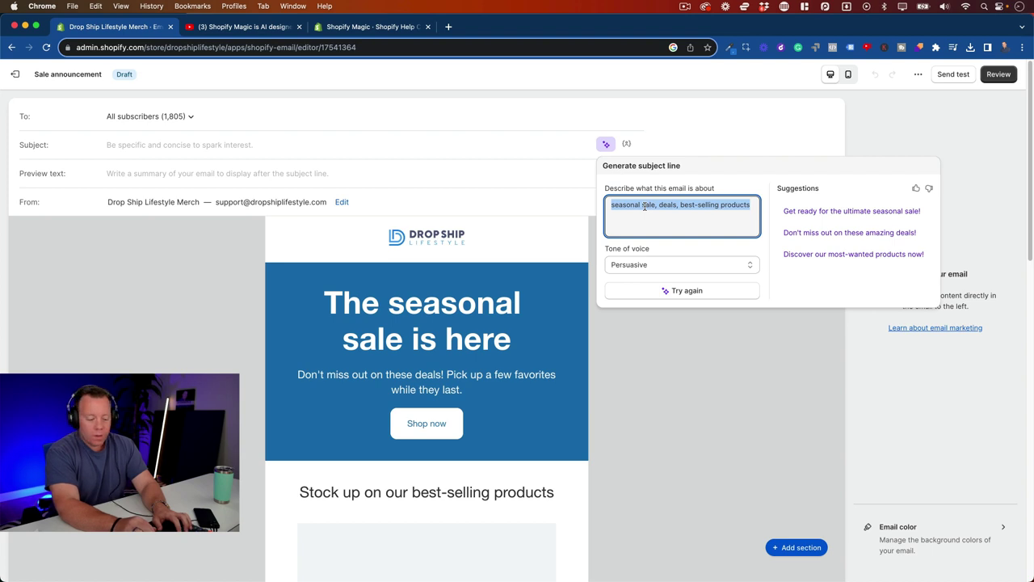
{"action": "type", "text": "fall sale"}
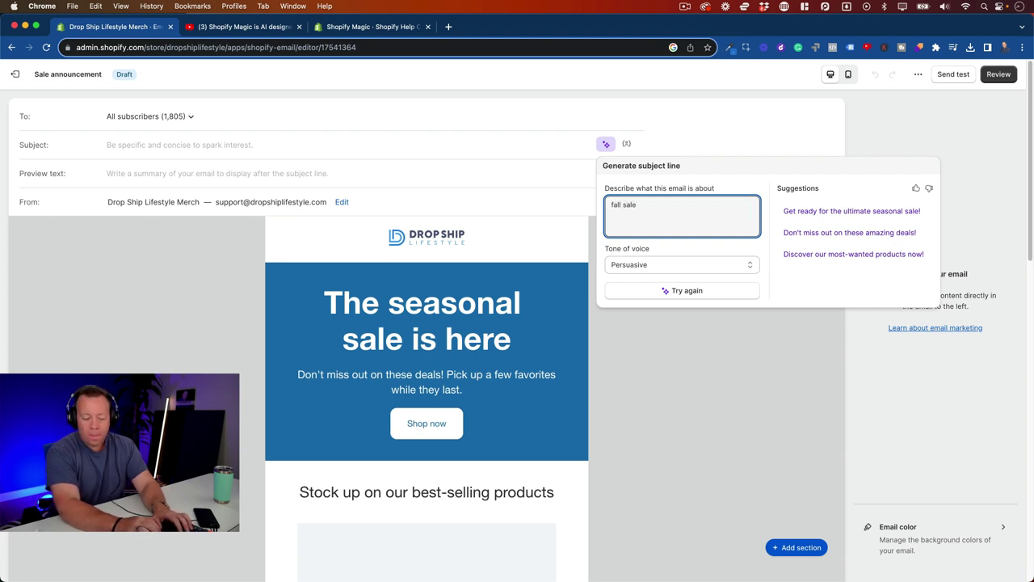
{"action": "type", "text": ". save"}
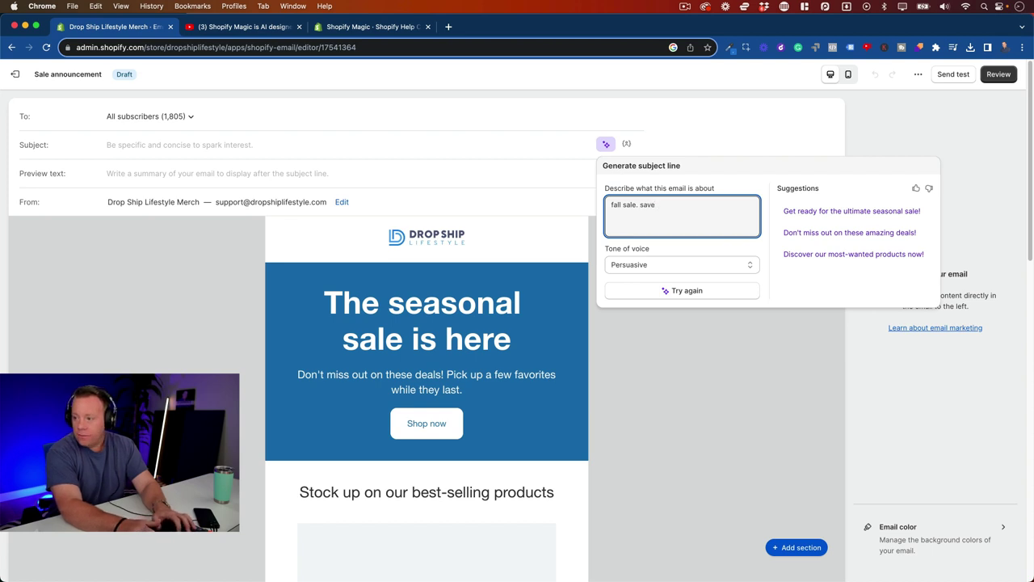
{"action": "type", "text": "d 20% on all drop ship lifestyle hoodies"}
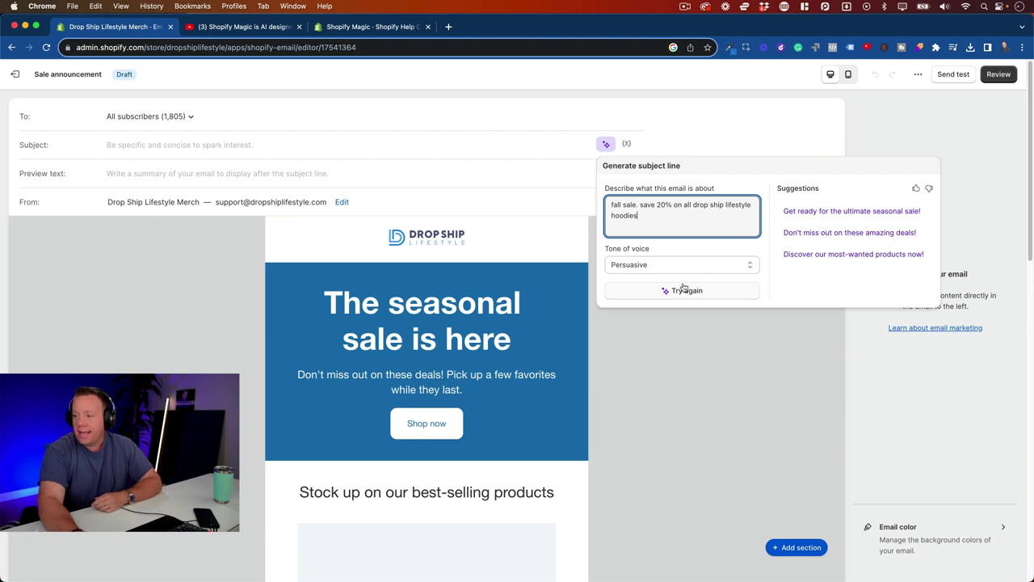
{"action": "left_click", "coordinate": [680, 293]}
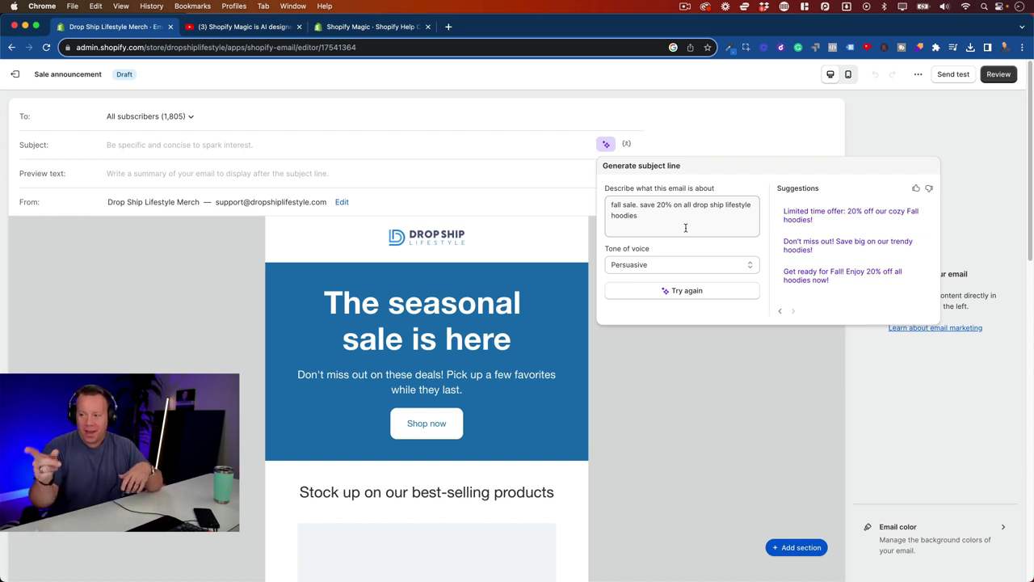
Copy the promotion description, switch to ChatGPT and begin a prompt with "please write 3 persuasive email subject lines"
{"action": "key", "text": "super+a"}
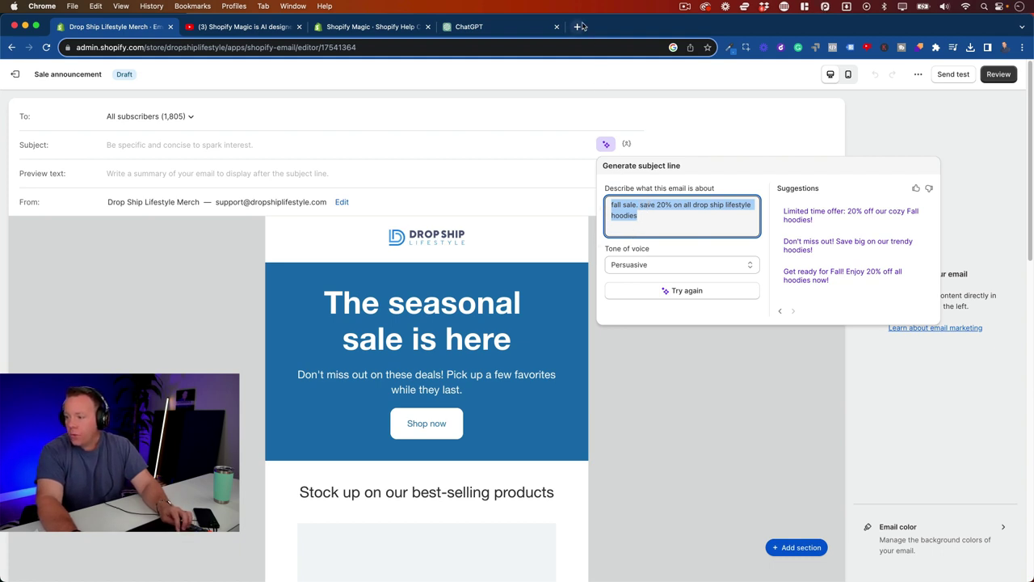
{"action": "left_click", "coordinate": [488, 27]}
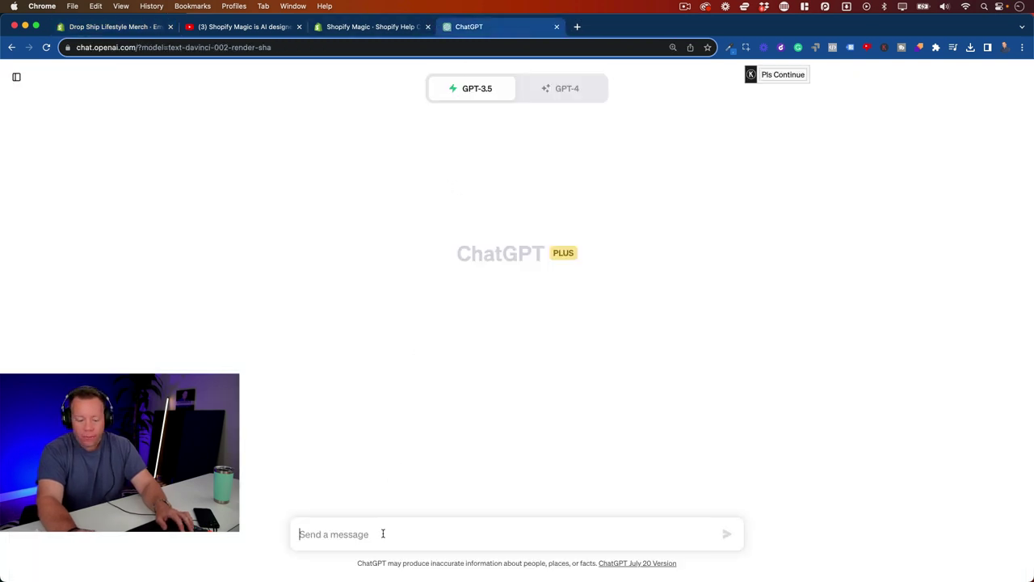
{"action": "type", "text": "please wr"}
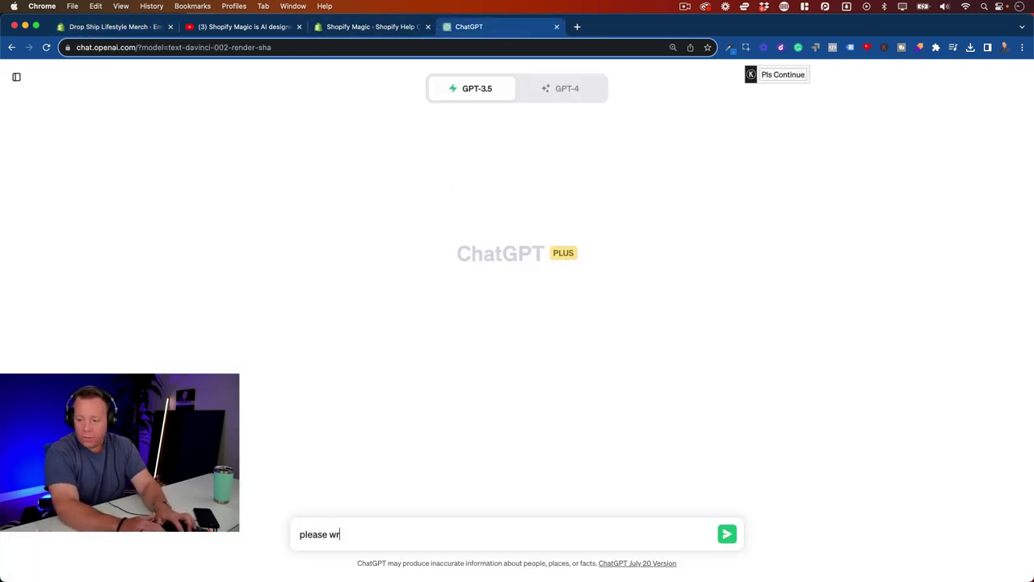
{"action": "type", "text": "ite a"}
{"action": "key", "text": "BackSpace"}
{"action": "key", "text": "BackSpace"}
{"action": "type", "text": "3"}
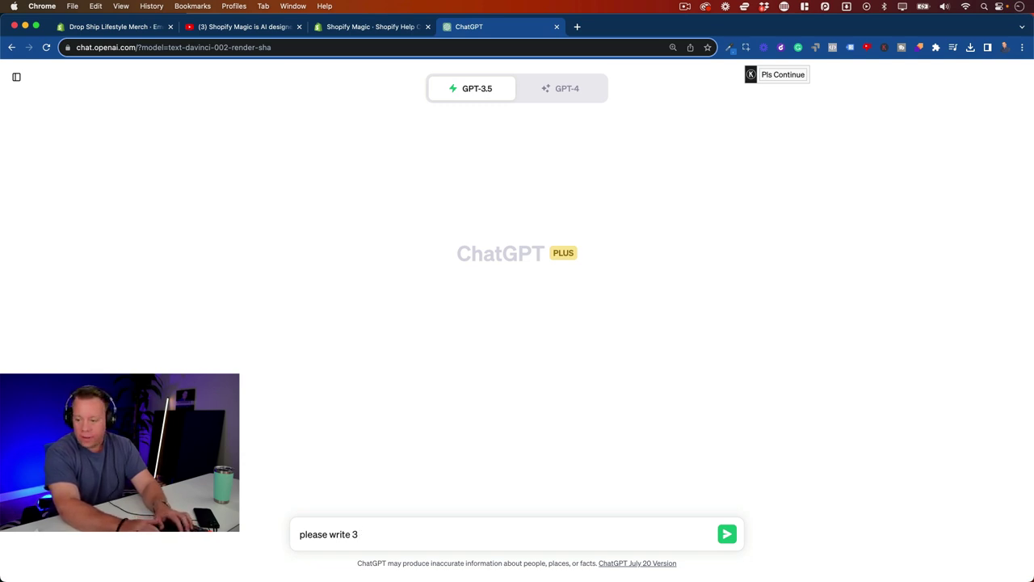
{"action": "type", "text": "4 persuasive subjec"}
{"action": "key", "text": "BackSpace"}
{"action": "key", "text": "BackSpace"}
{"action": "key", "text": "BackSpace"}
{"action": "key", "text": "BackSpace"}
{"action": "key", "text": "BackSpace"}
{"action": "key", "text": "BackSpace"}
{"action": "type", "text": "email subjke"}
{"action": "key", "text": "BackSpace"}
{"action": "key", "text": "BackSpace"}
{"action": "type", "text": "ect lines f"}
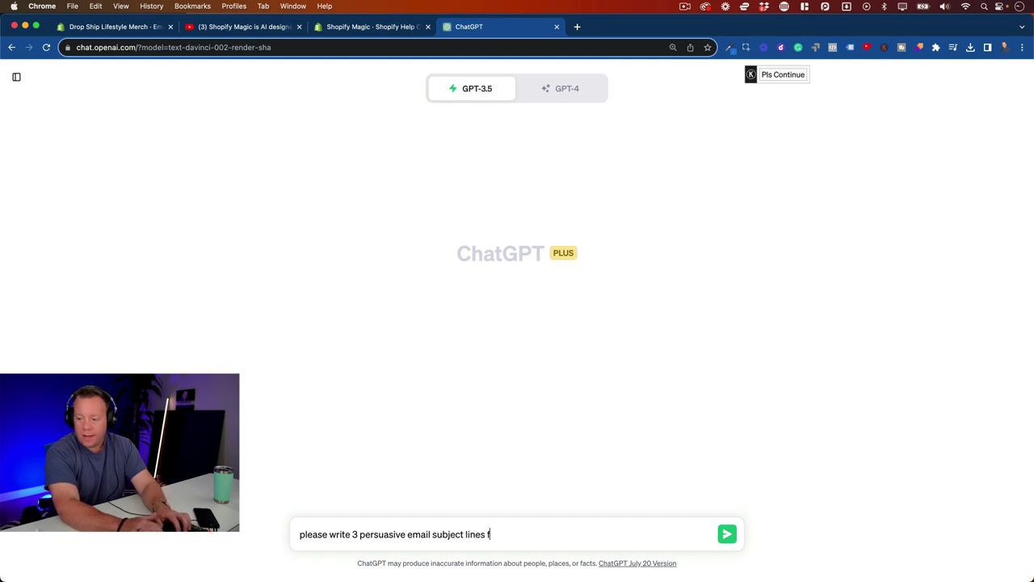
Complete the prompt with "for the following promotion: fall sale. save 20% on all drop ship lifestyle hoodies" and send it
{"action": "type", "text": "or the followin"}
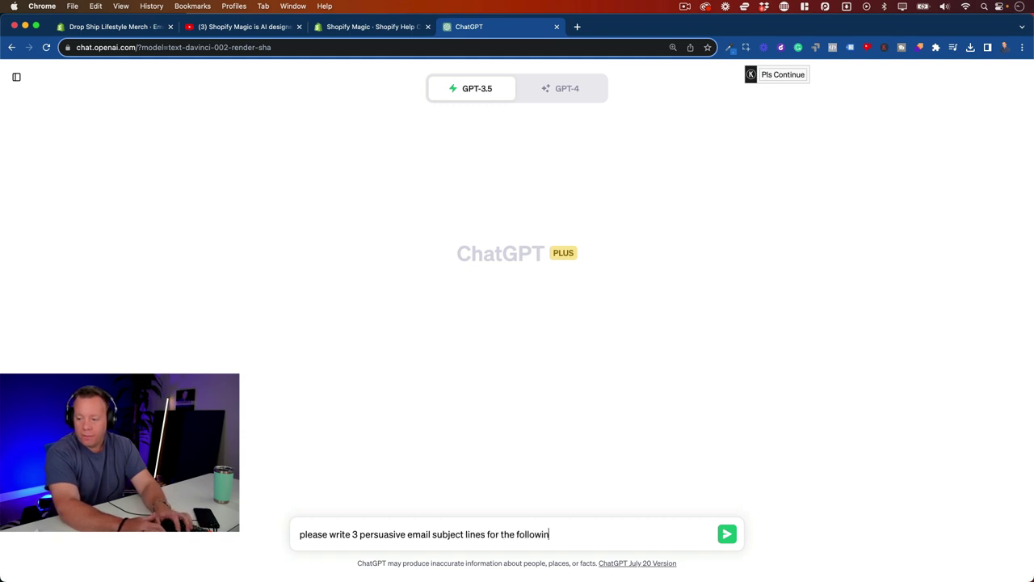
{"action": "type", "text": "g promotion: fall sale. save 20% on all drop ship lifestyle hoodies"}
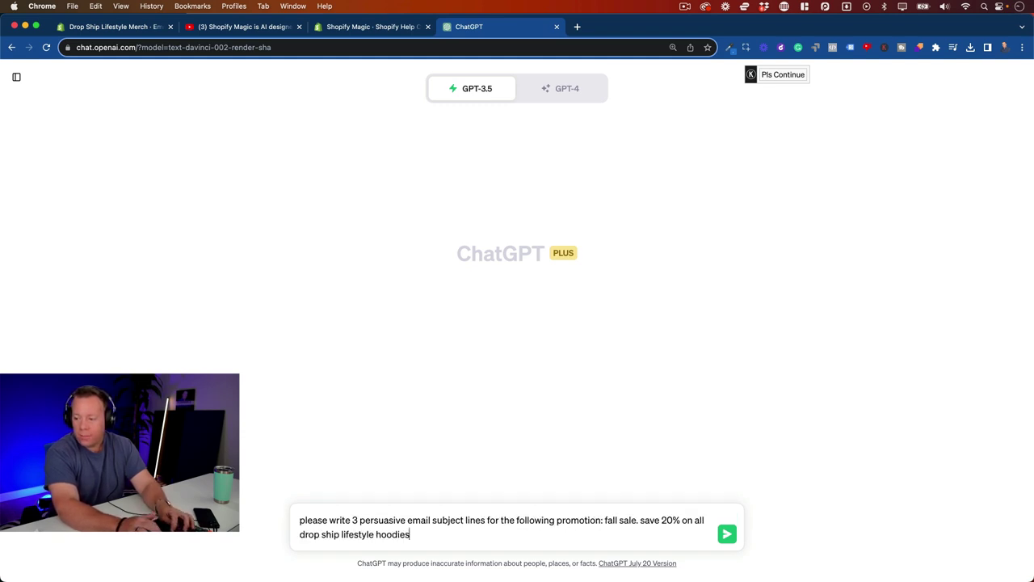
{"action": "key", "text": "Return"}
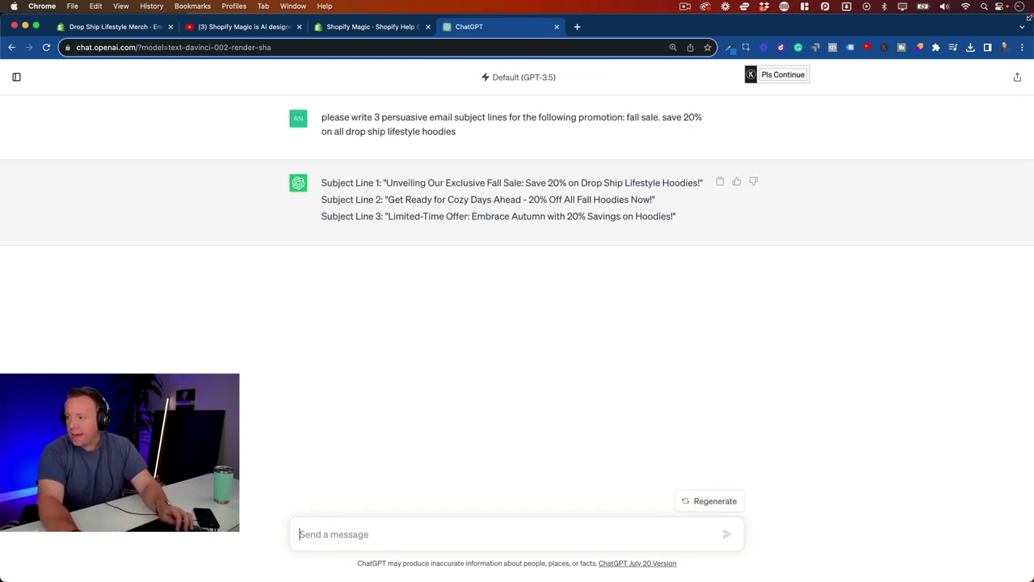
Narrow the browser window to half the screen and move the Shopify Help and admin tabs into a separate window beside ChatGPT
{"action": "left_click_drag", "start_coordinate": [1028, 16], "coordinate": [541, 16]}
{"action": "left_click", "coordinate": [398, 29]}
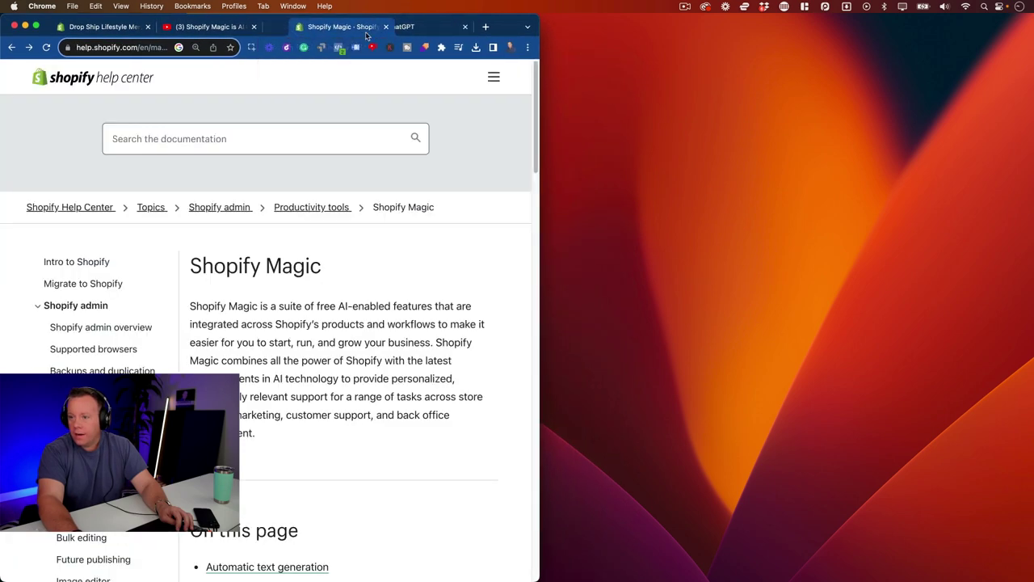
{"action": "left_click_drag", "start_coordinate": [399, 36], "coordinate": [597, 31]}
{"action": "left_click_drag", "start_coordinate": [89, 27], "coordinate": [602, 26]}
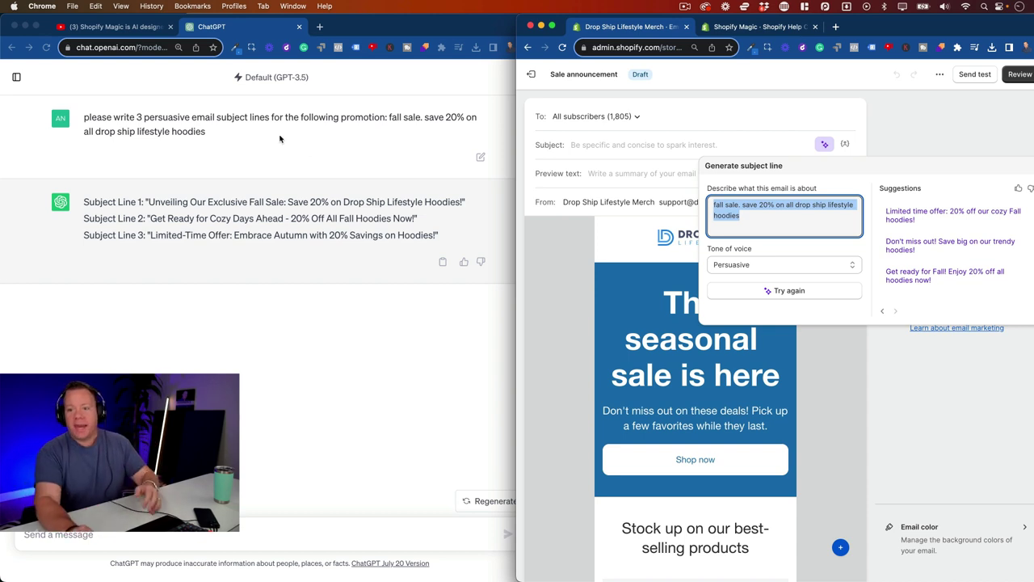
Copy the persuasive subject line prompt, start a new ChatGPT conversation with GPT-4 and send the same prompt there
{"action": "left_click", "coordinate": [198, 139]}
{"action": "left_click_drag", "start_coordinate": [241, 139], "coordinate": [74, 123]}
{"action": "key", "text": "super+c"}
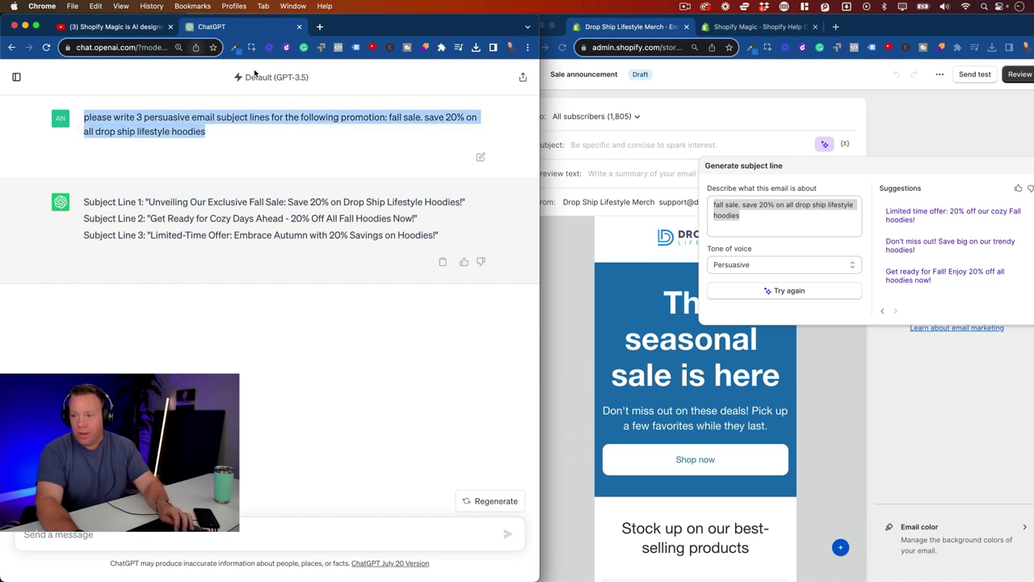
{"action": "left_click", "coordinate": [255, 77]}
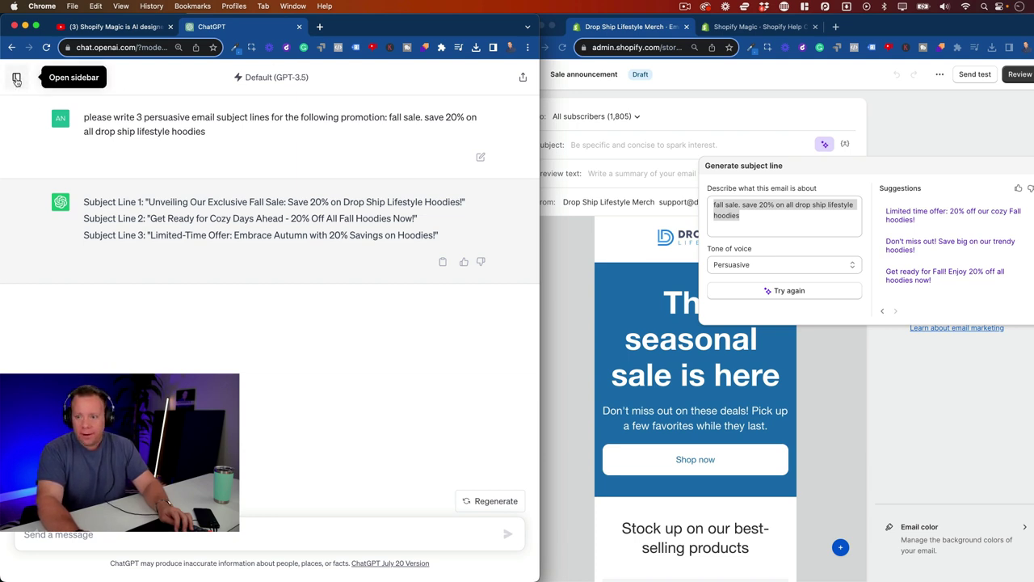
{"action": "key", "text": "super+r"}
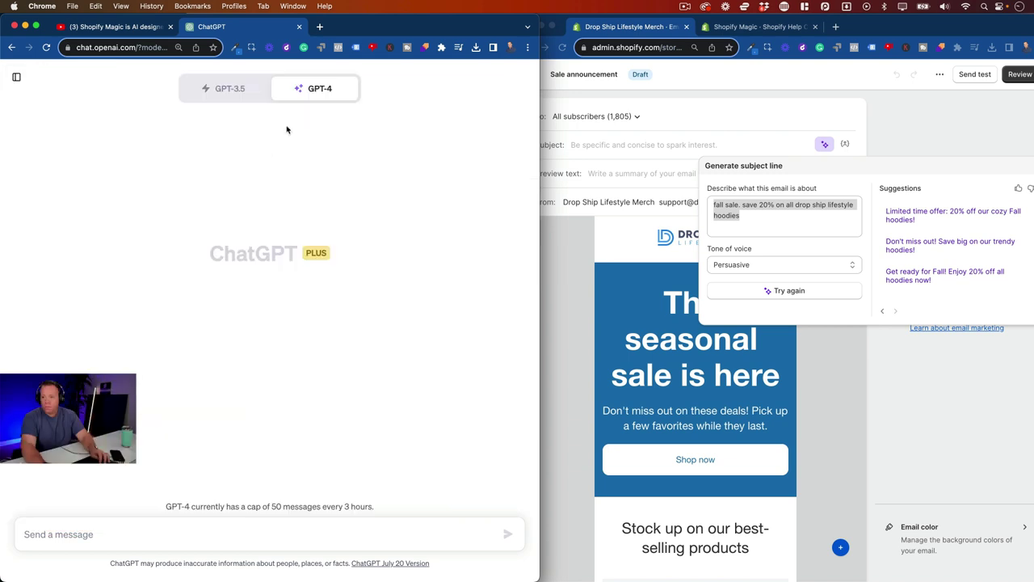
{"action": "left_click", "coordinate": [167, 527]}
{"action": "key", "text": "super+v"}
{"action": "key", "text": "Return"}
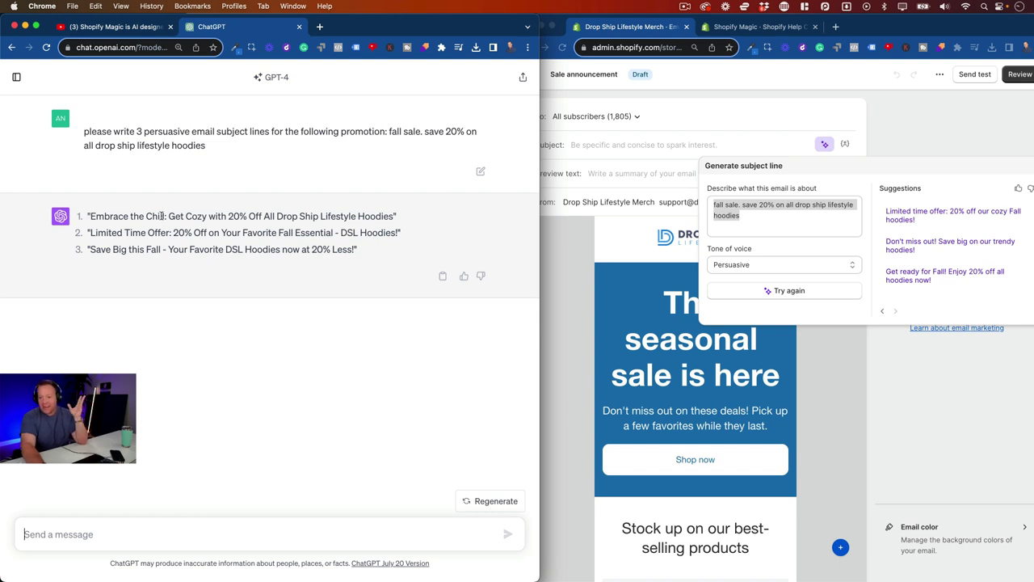
{"action": "left_click_drag", "start_coordinate": [168, 216], "coordinate": [90, 217]}
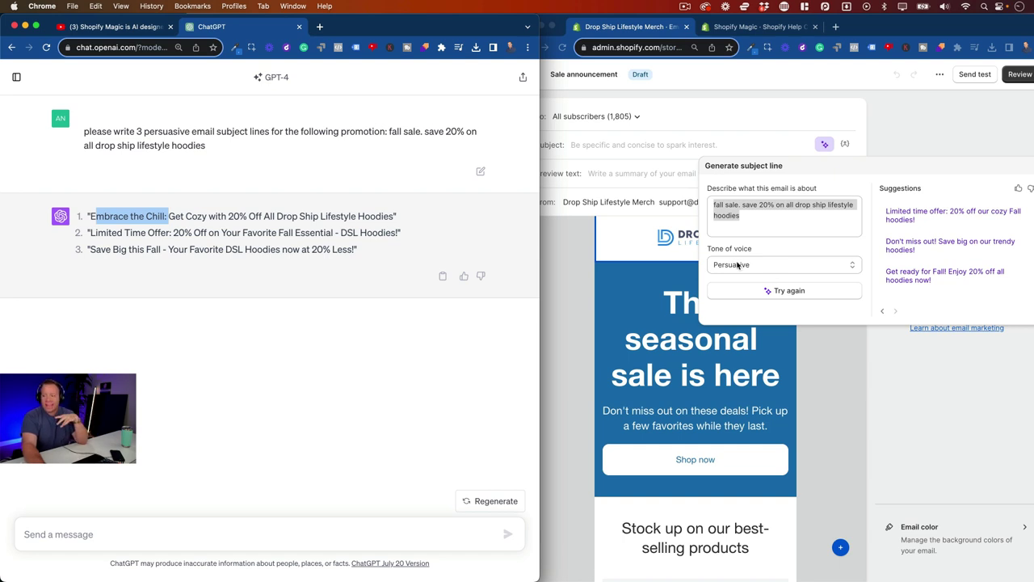
Set the tone of voice to Playful in Shopify's subject line generator
{"action": "left_click", "coordinate": [738, 268]}
{"action": "left_click", "coordinate": [740, 269]}
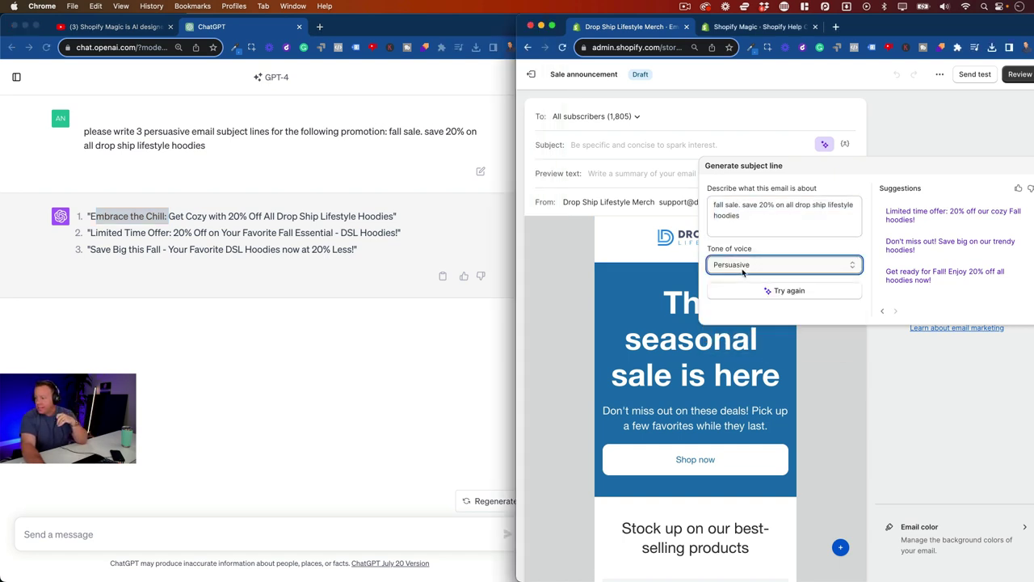
{"action": "left_click", "coordinate": [744, 281]}
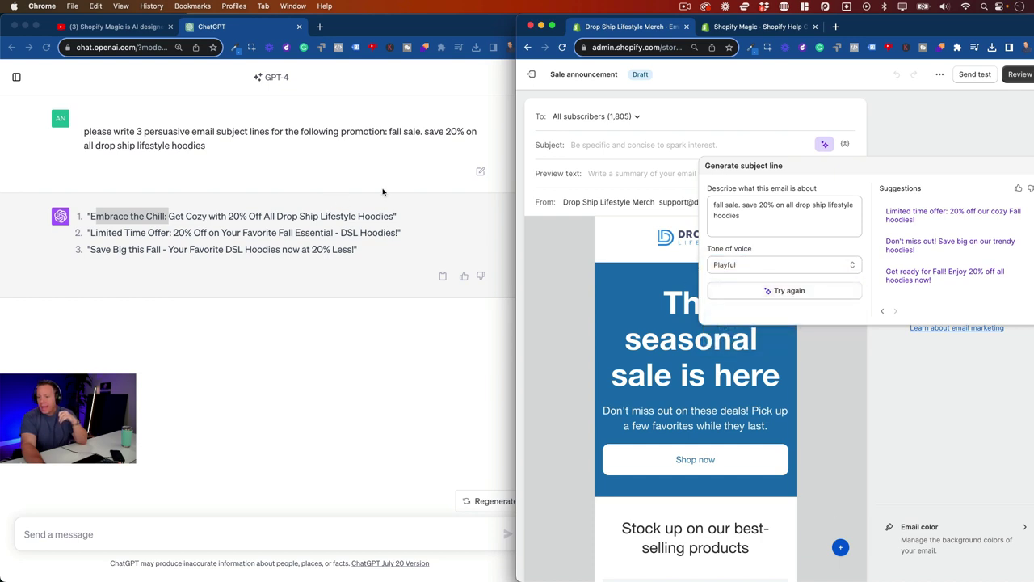
Reuse the earlier ChatGPT prompt as a new message draft, replacing the word "persuasive" with "playful"
{"action": "left_click", "coordinate": [264, 156]}
{"action": "left_click_drag", "start_coordinate": [230, 152], "coordinate": [84, 131]}
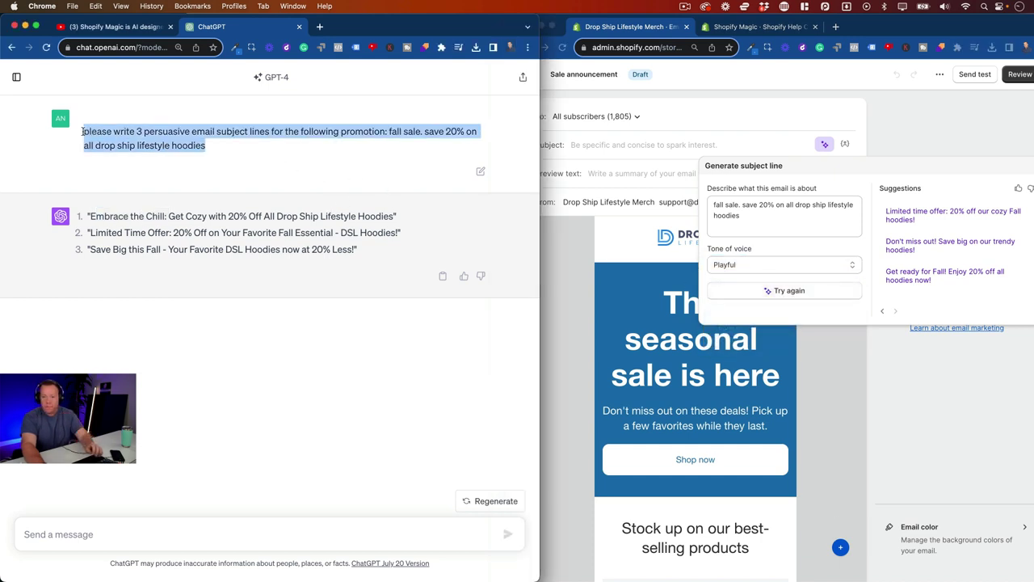
{"action": "key", "text": "super+c"}
{"action": "left_click", "coordinate": [81, 532]}
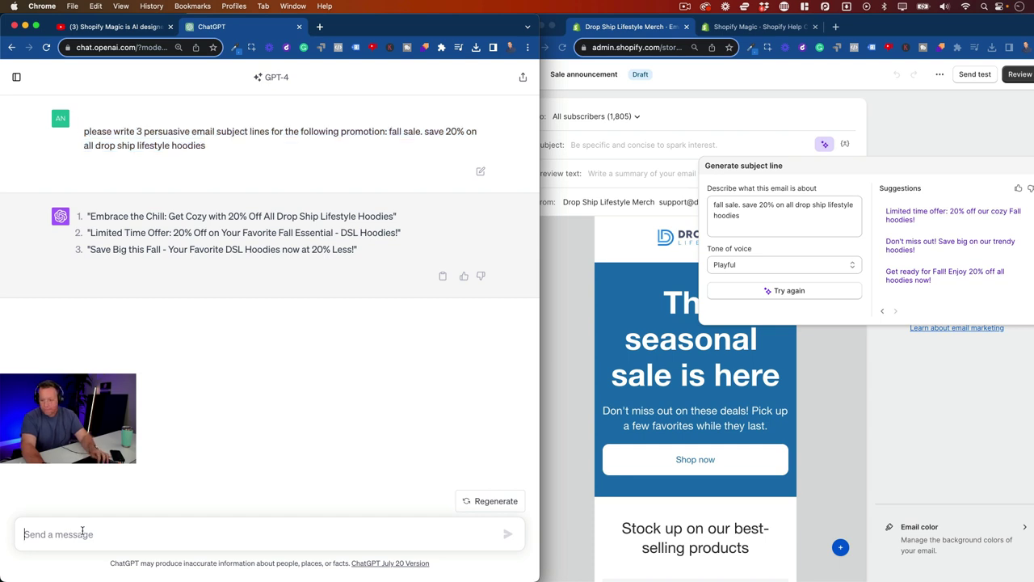
{"action": "key", "text": "super+v"}
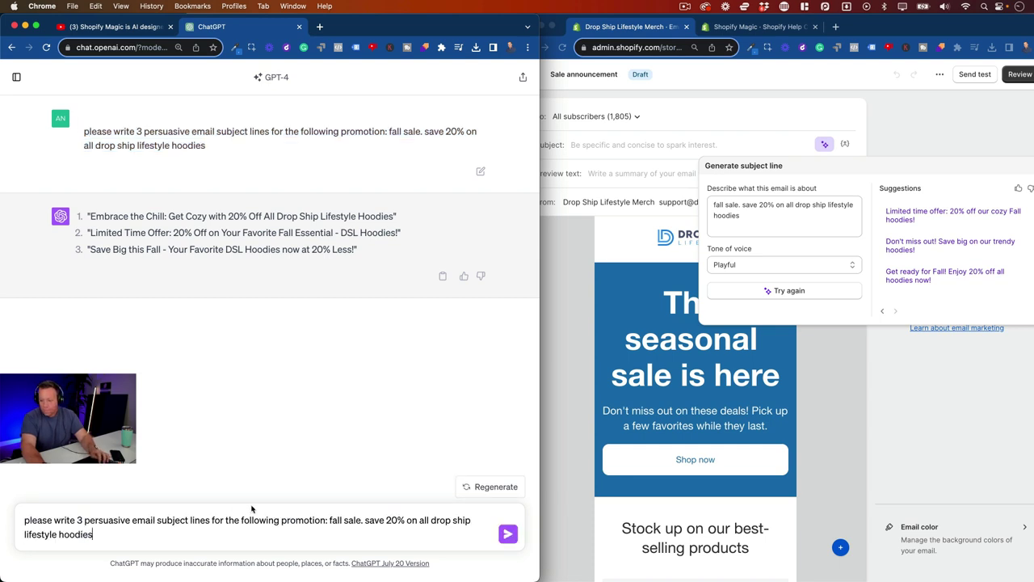
{"action": "double_click", "coordinate": [99, 519]}
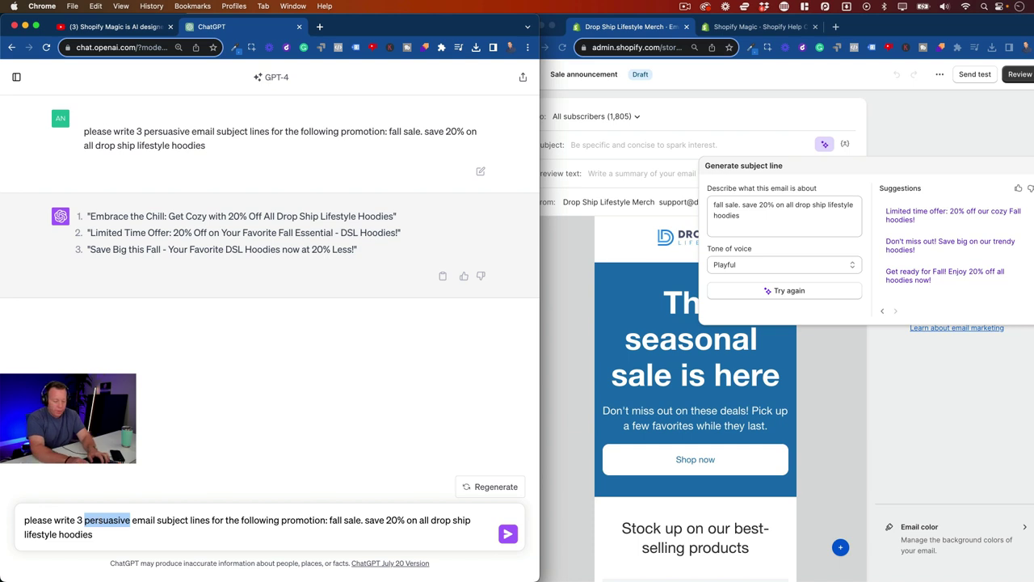
{"action": "type", "text": "playful"}
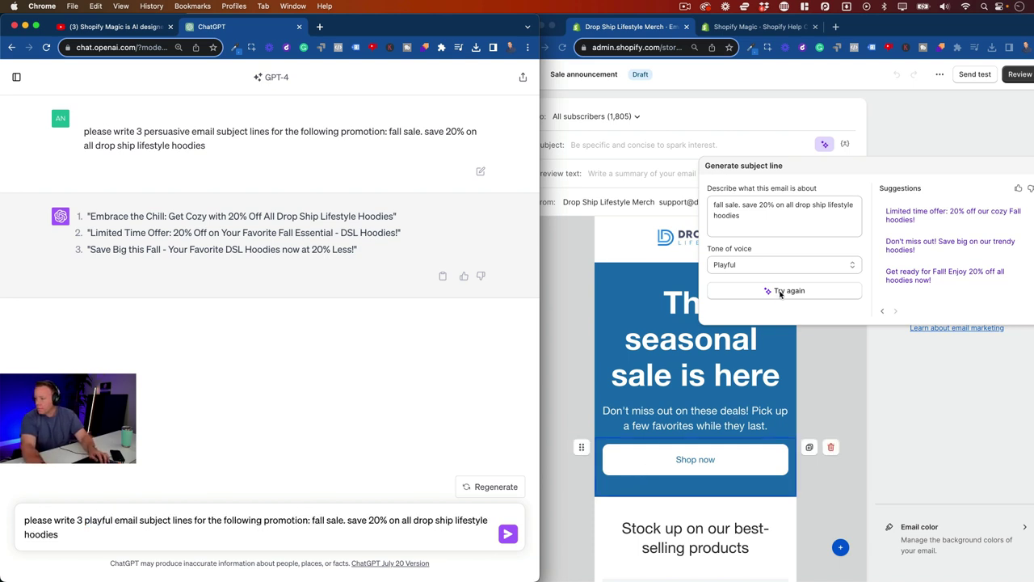
Generate new Shopify Magic subject line suggestions with the Playful tone for the fall sale description
{"action": "left_click", "coordinate": [782, 291]}
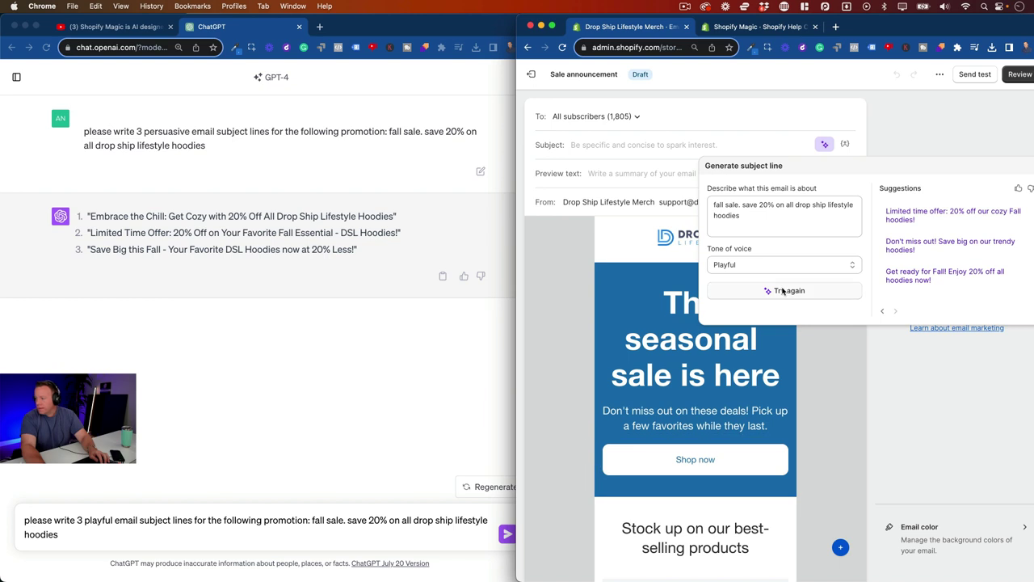
{"action": "left_click", "coordinate": [778, 231]}
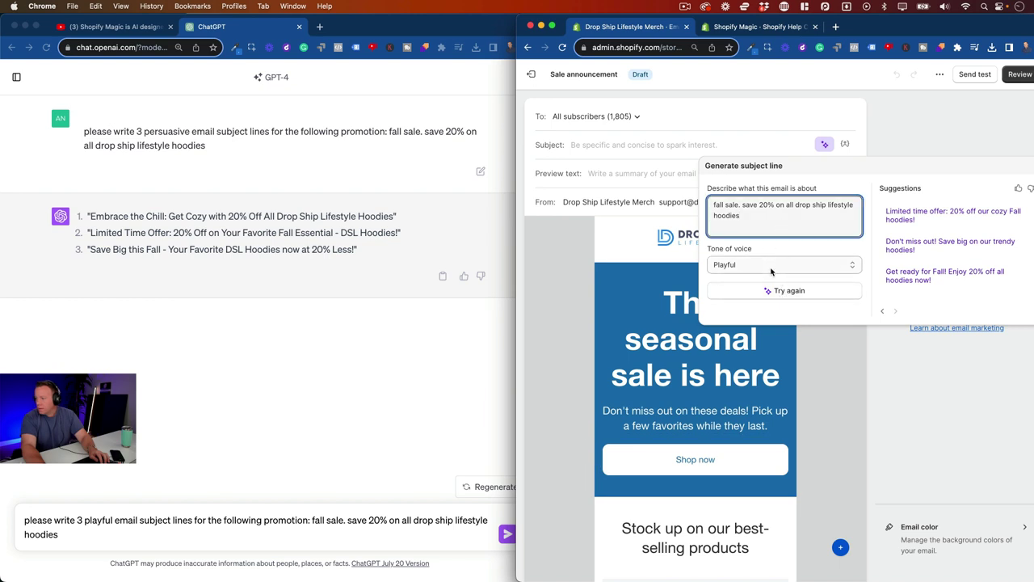
{"action": "left_click", "coordinate": [772, 271]}
{"action": "left_click", "coordinate": [772, 267]}
{"action": "left_click_drag", "start_coordinate": [742, 215], "coordinate": [686, 202]}
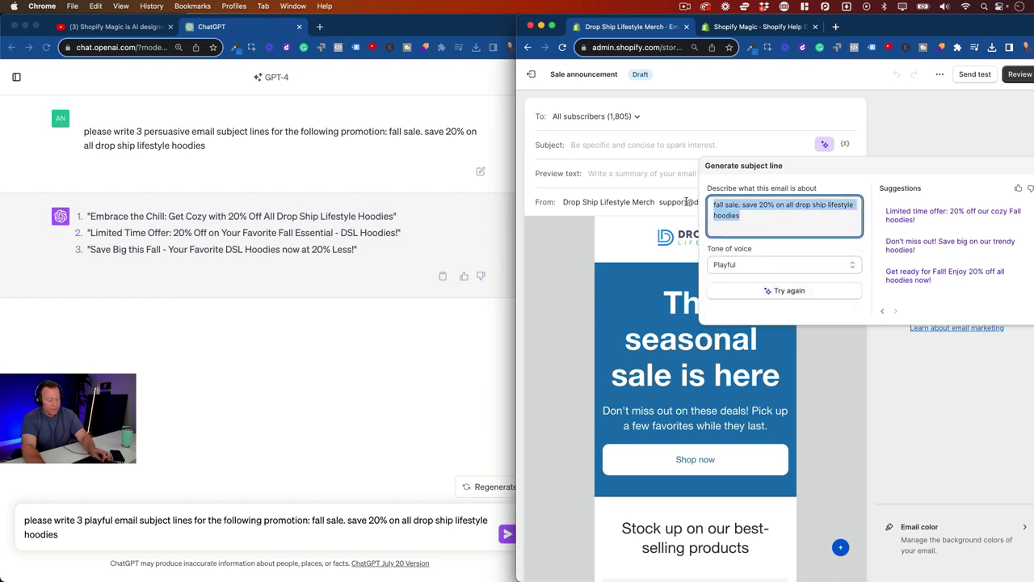
{"action": "left_click", "coordinate": [778, 292]}
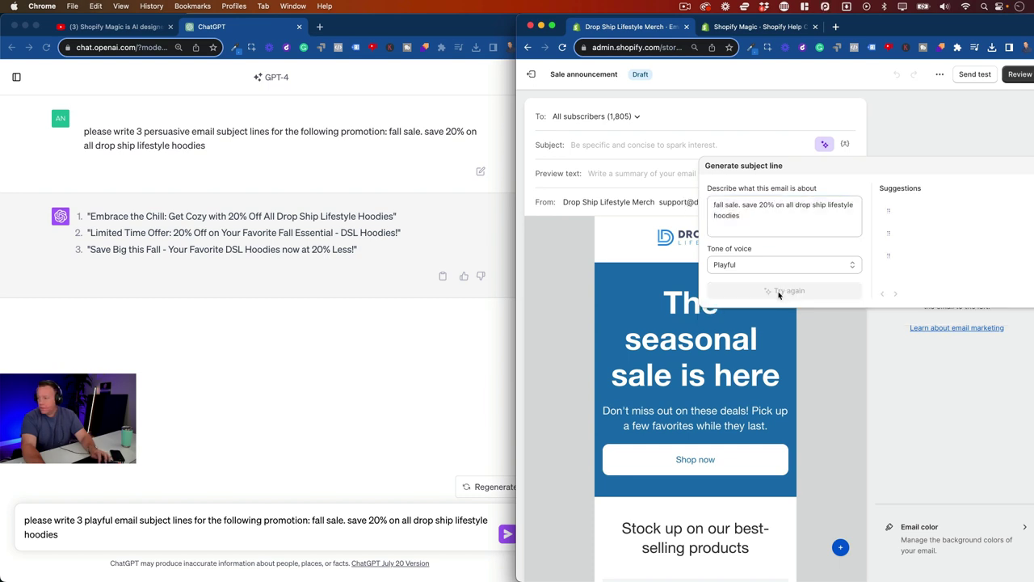
Send the playful subject line prompt in ChatGPT and read through the three lines it writes
{"action": "left_click", "coordinate": [348, 549]}
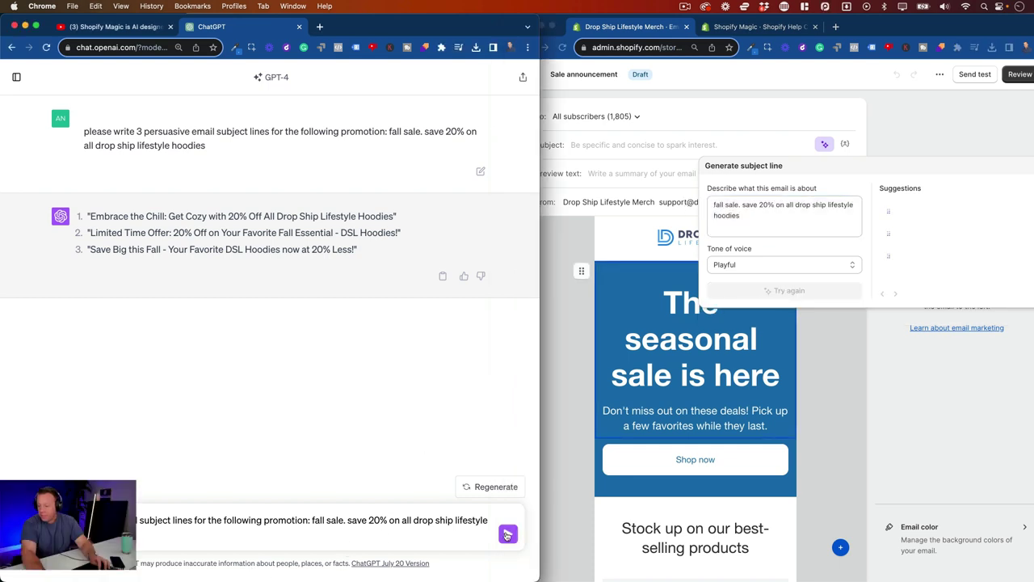
{"action": "left_click", "coordinate": [507, 535]}
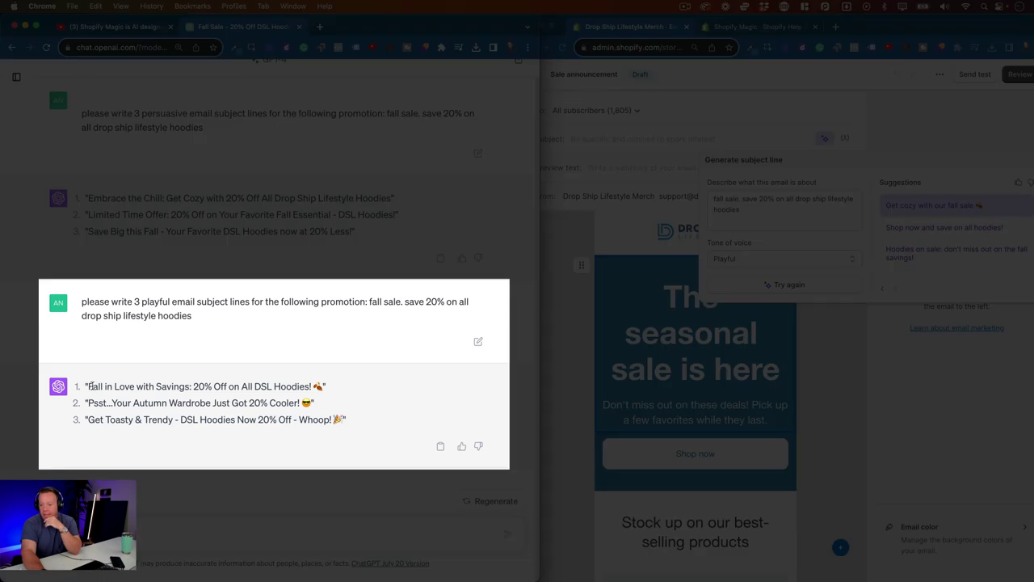
{"action": "left_click_drag", "start_coordinate": [89, 386], "coordinate": [327, 387]}
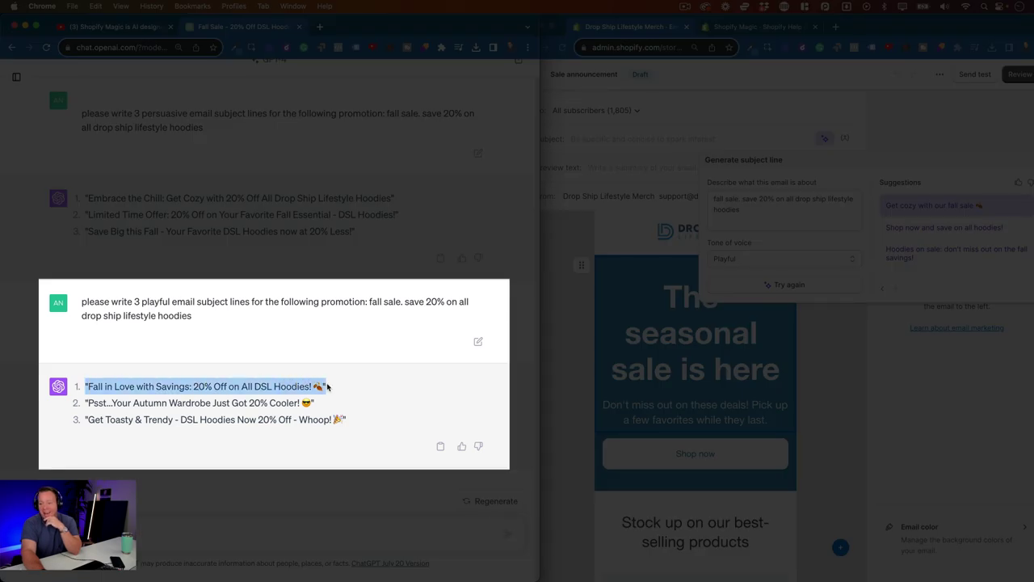
{"action": "left_click", "coordinate": [92, 401]}
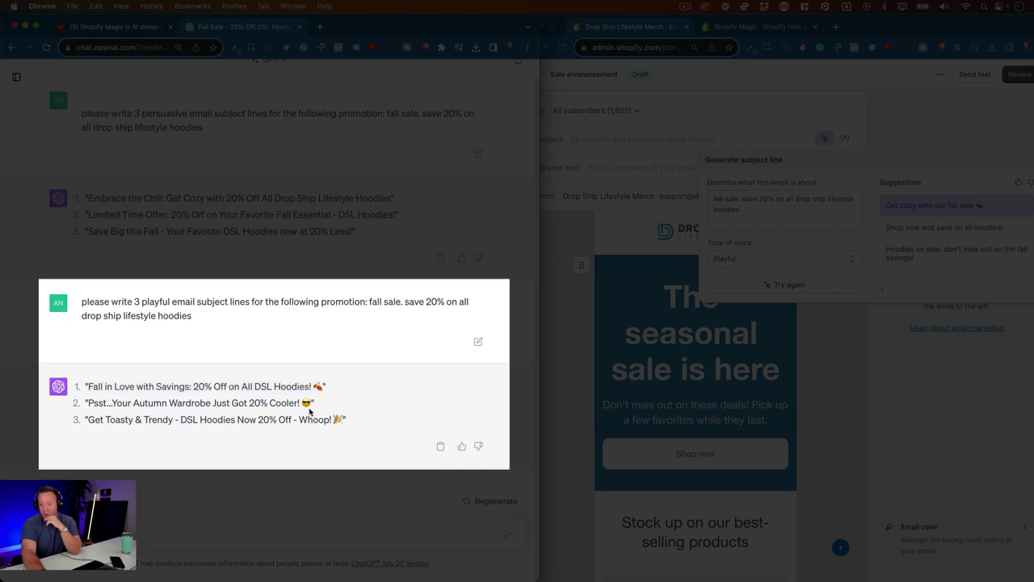
{"action": "left_click_drag", "start_coordinate": [83, 421], "coordinate": [383, 422]}
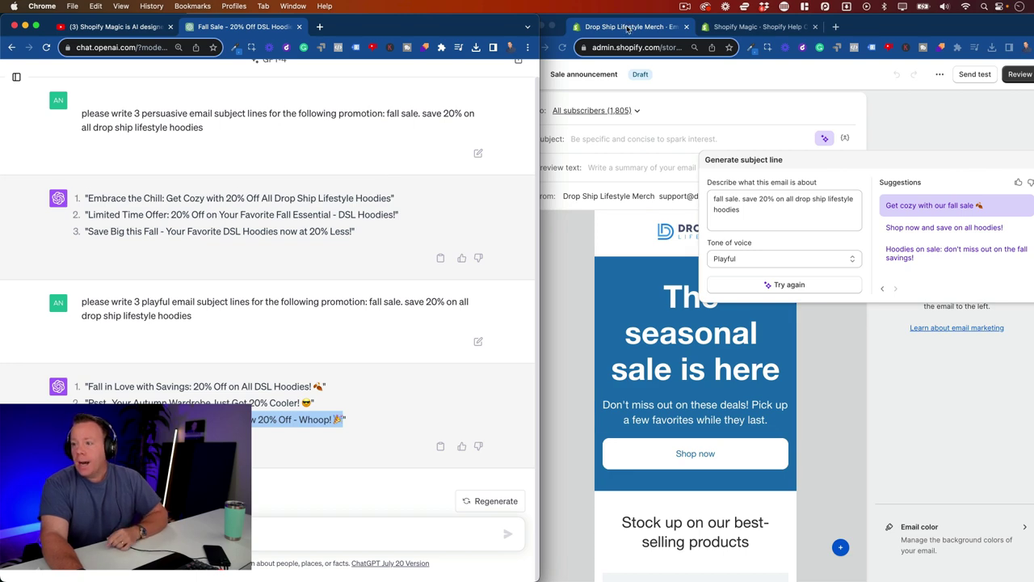
Merge the Shopify admin and Help Center tabs back into the ChatGPT window and widen it across the screen
{"action": "left_click_drag", "start_coordinate": [629, 26], "coordinate": [440, 37]}
{"action": "left_click_drag", "start_coordinate": [607, 32], "coordinate": [420, 26]}
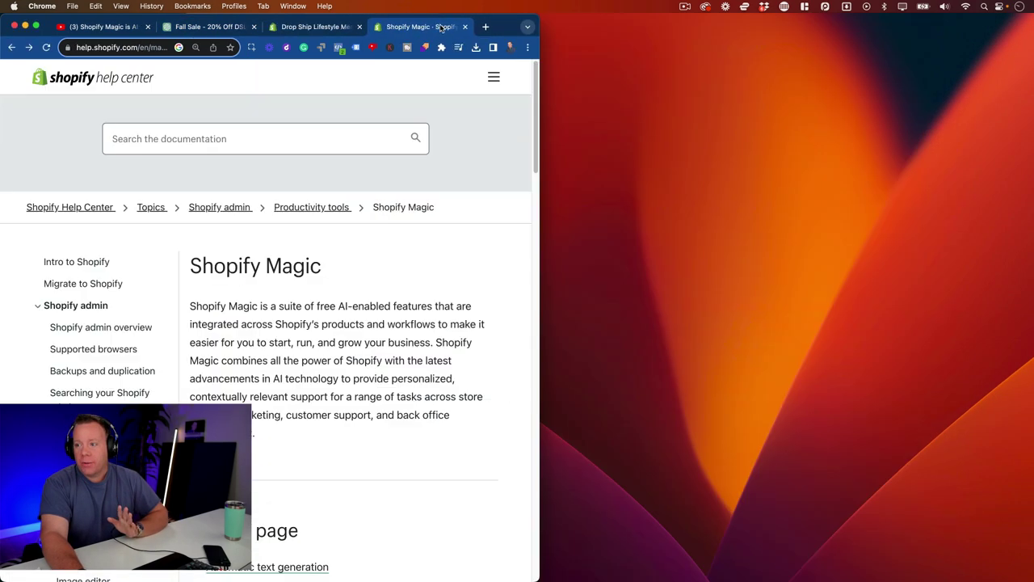
{"action": "left_click_drag", "start_coordinate": [538, 81], "coordinate": [1032, 85]}
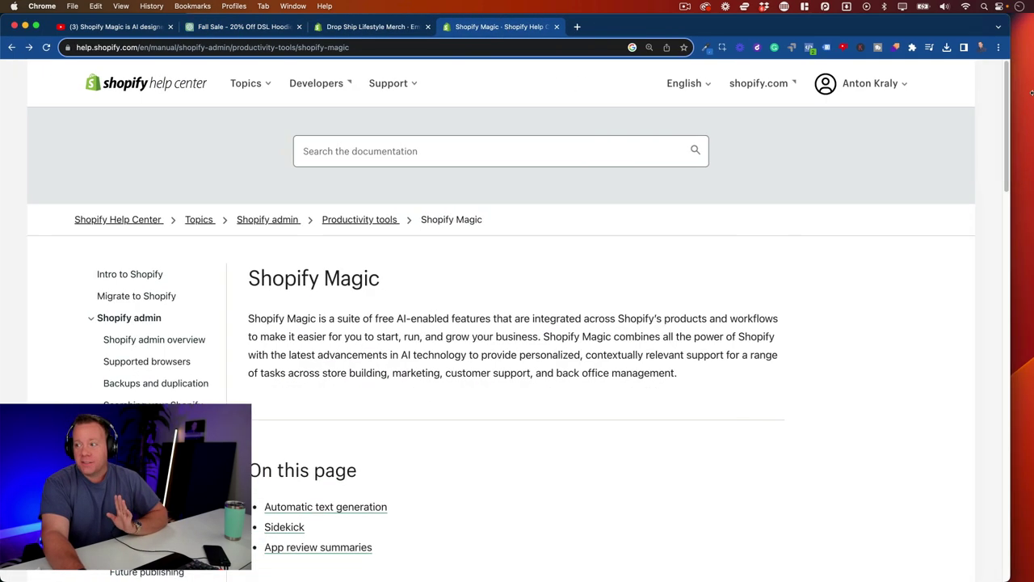
Switch to the YouTube video about Shopify Magic and play its demonstration of email subject line generation
{"action": "left_click", "coordinate": [107, 31]}
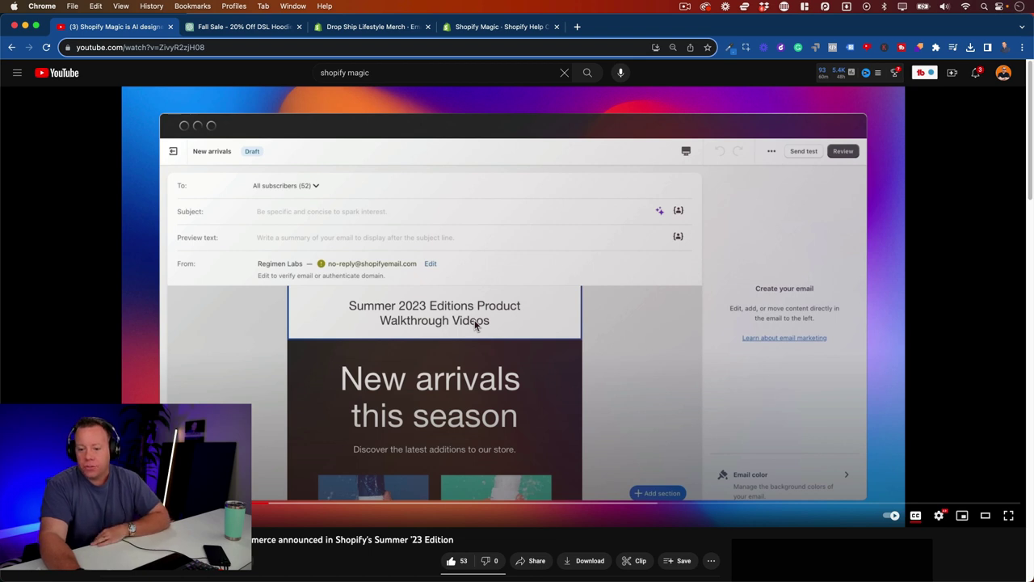
{"action": "key", "text": "space"}
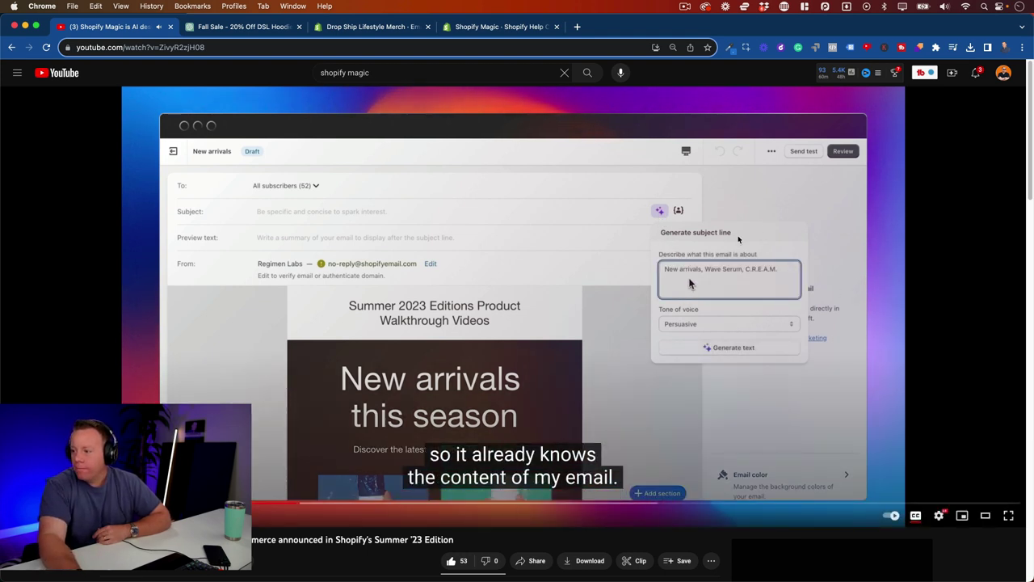
{"action": "left_click", "coordinate": [939, 515]}
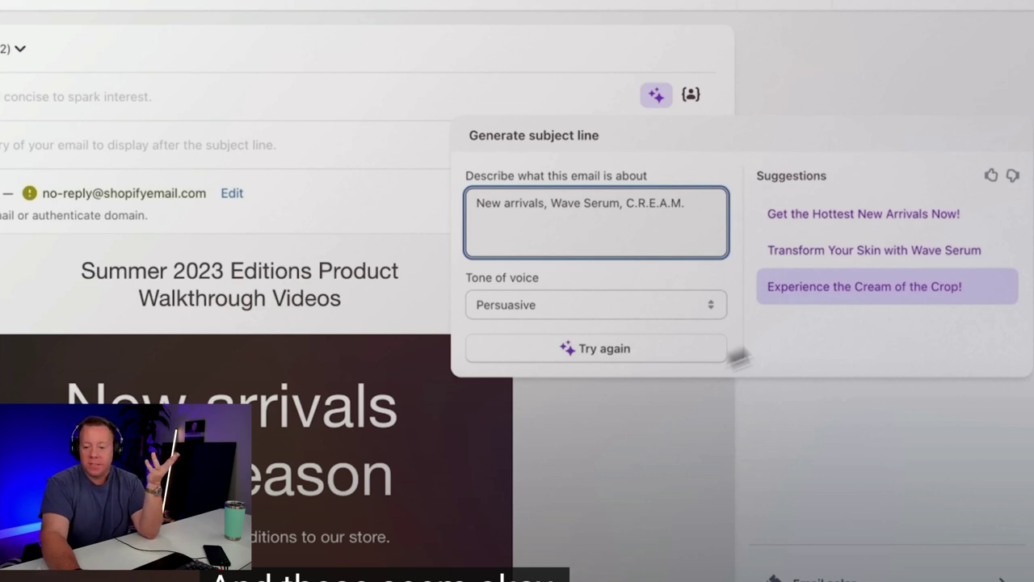
{"action": "left_click", "coordinate": [682, 311]}
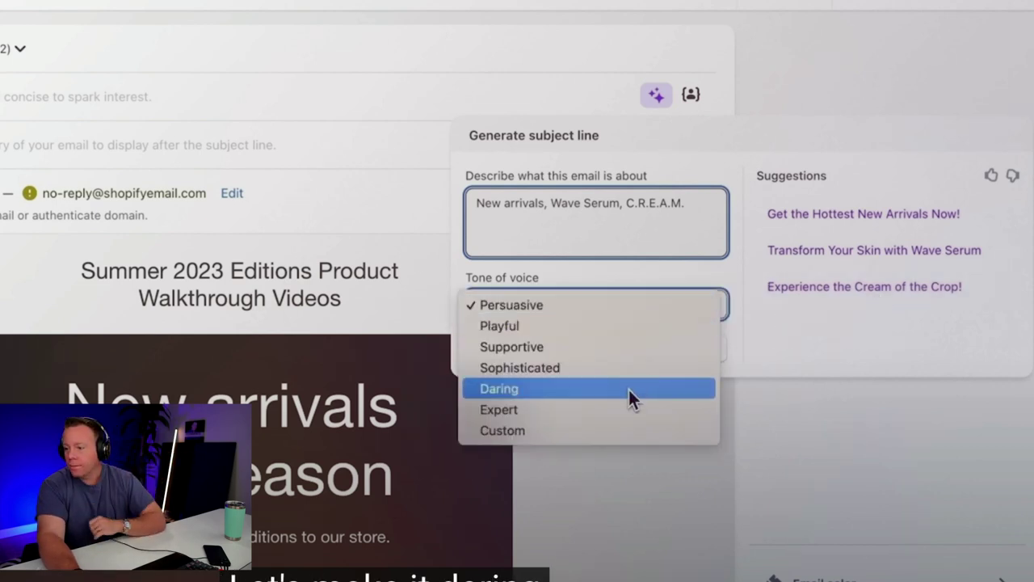
{"action": "left_click", "coordinate": [628, 390]}
{"action": "left_click", "coordinate": [648, 349]}
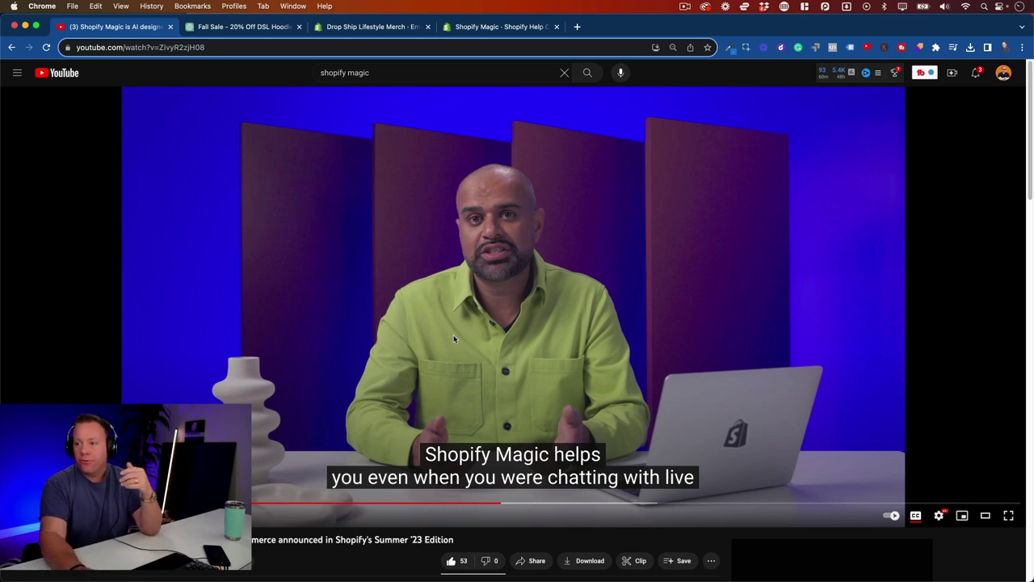
Switch to the Shopify Inbox overview and open the instant answers settings from the Shopify Magic customer service card
{"action": "left_click", "coordinate": [374, 31]}
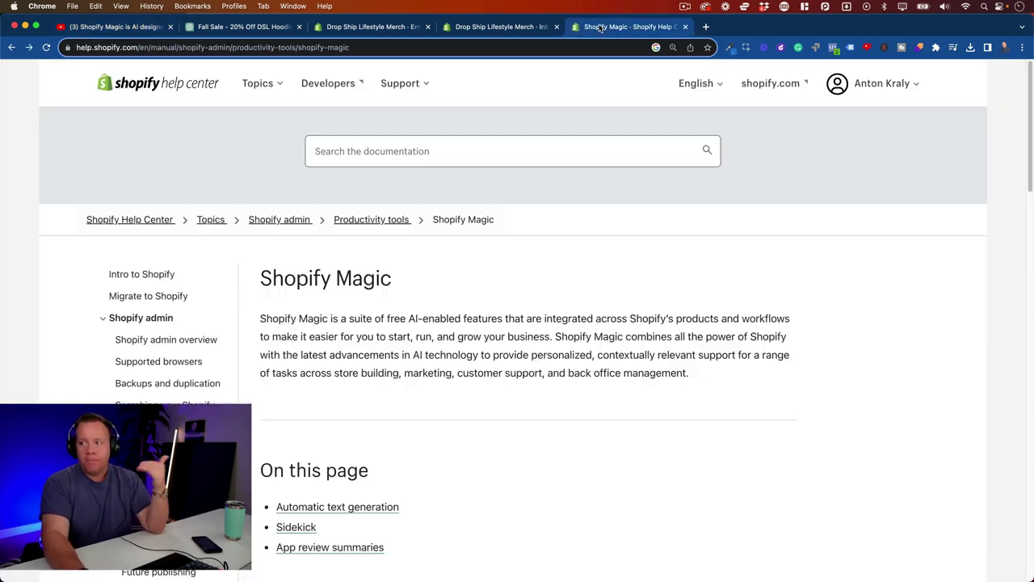
{"action": "left_click", "coordinate": [507, 30]}
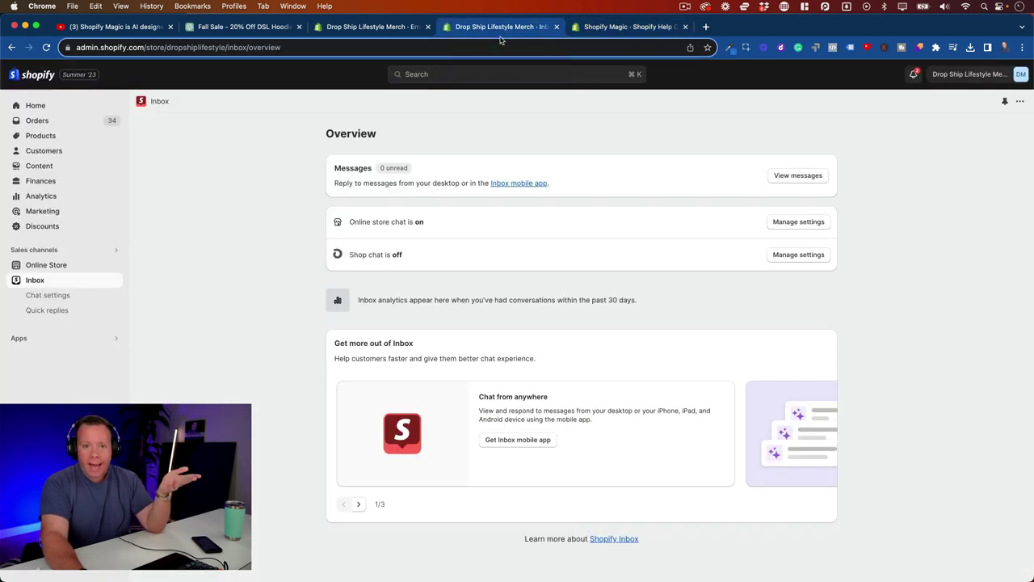
{"action": "left_click", "coordinate": [358, 504]}
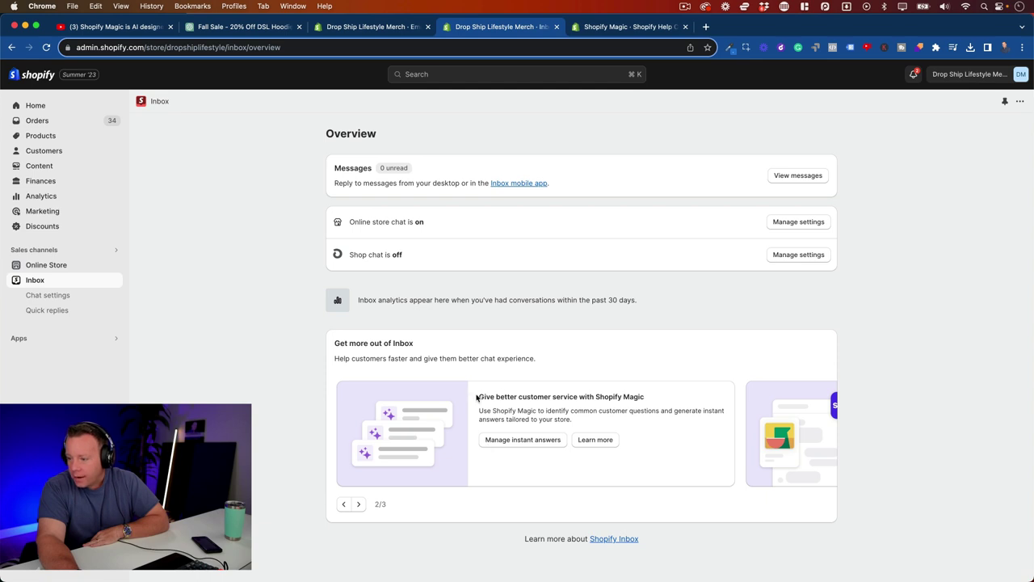
{"action": "left_click_drag", "start_coordinate": [477, 397], "coordinate": [598, 398]}
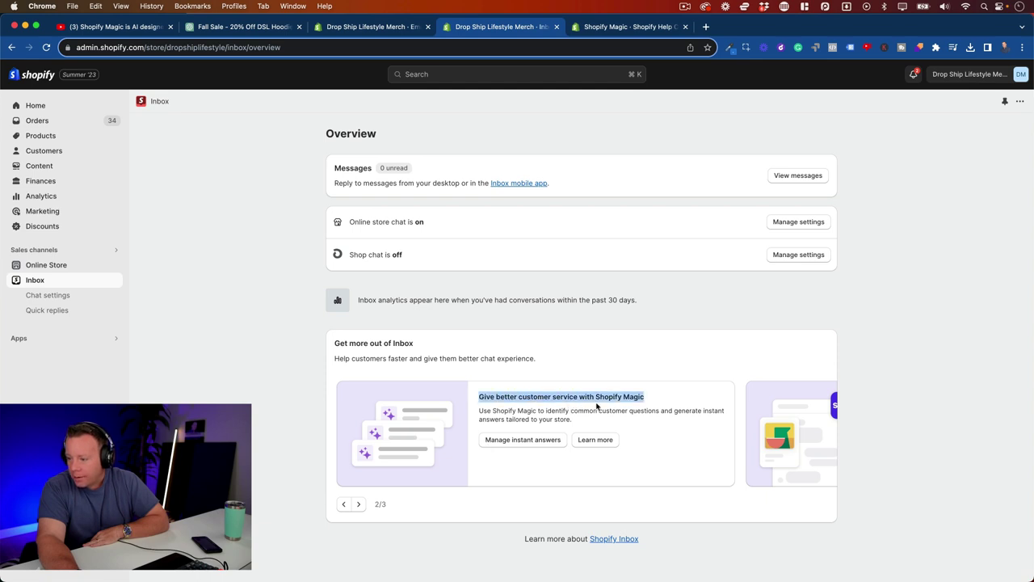
{"action": "left_click", "coordinate": [523, 440]}
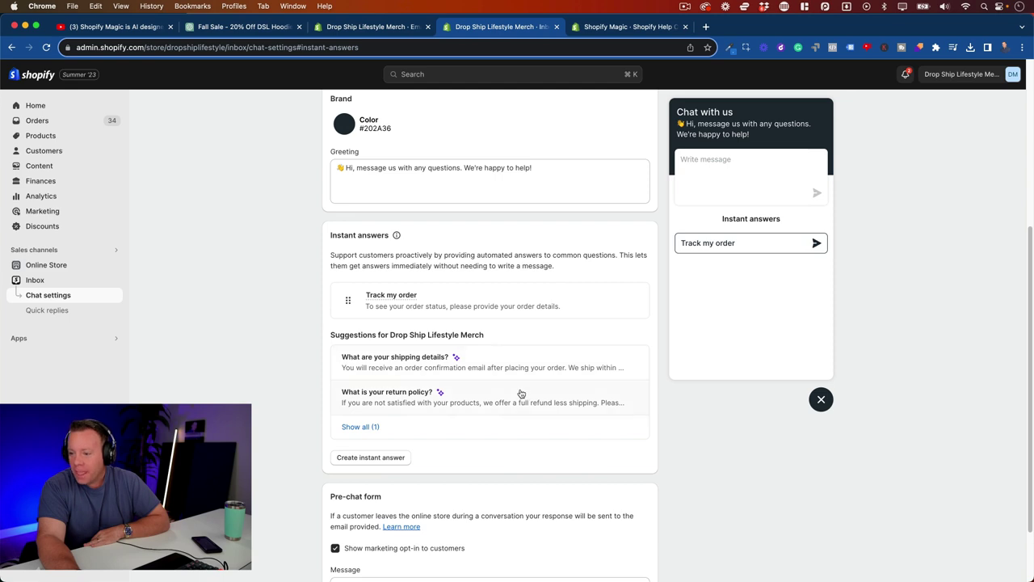
Show all suggested instant answers, open "What are your shipping details?" and review its generated answer text
{"action": "left_click", "coordinate": [356, 427]}
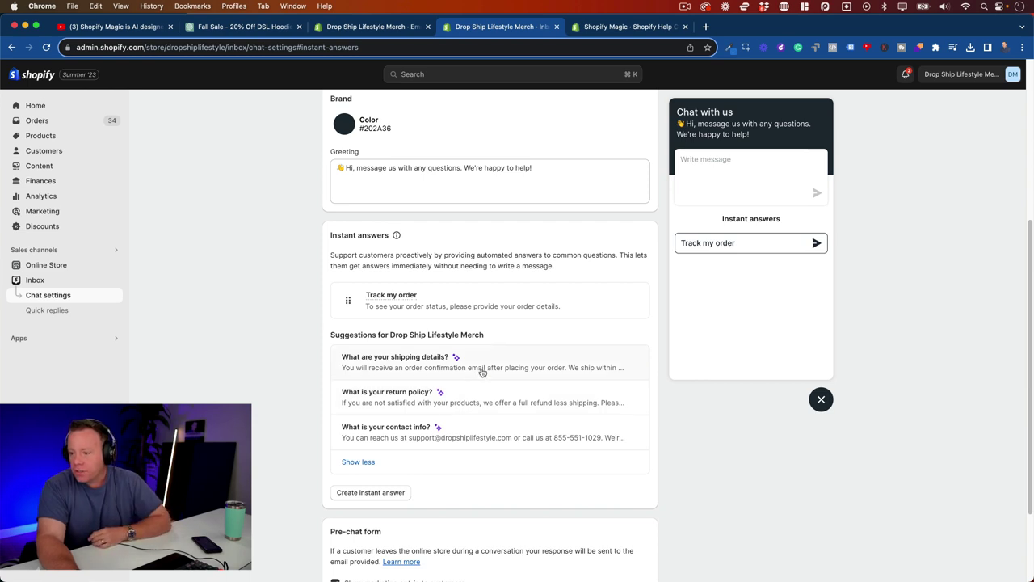
{"action": "left_click", "coordinate": [481, 373]}
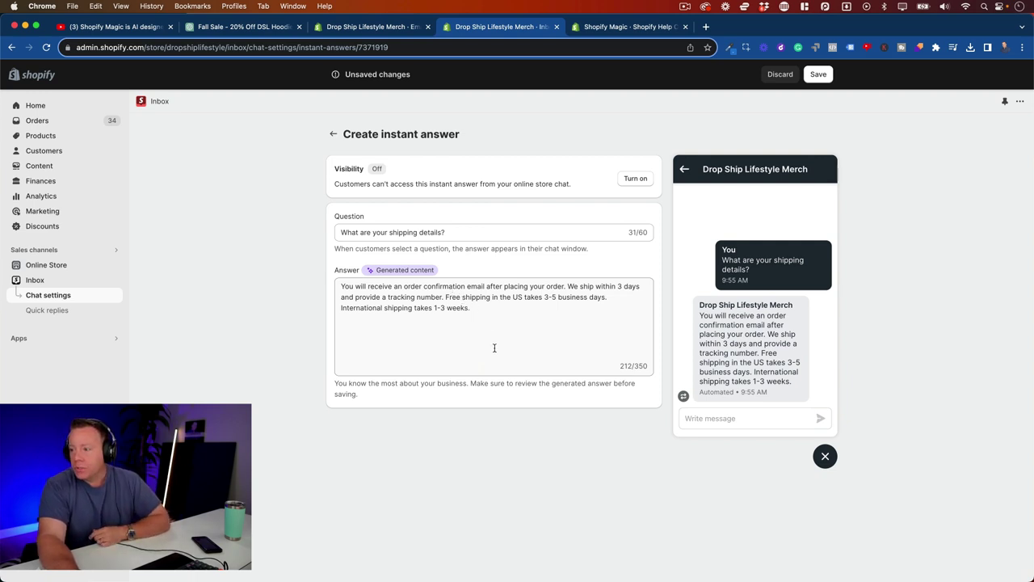
{"action": "left_click", "coordinate": [483, 332]}
{"action": "left_click_drag", "start_coordinate": [482, 332], "coordinate": [362, 294]}
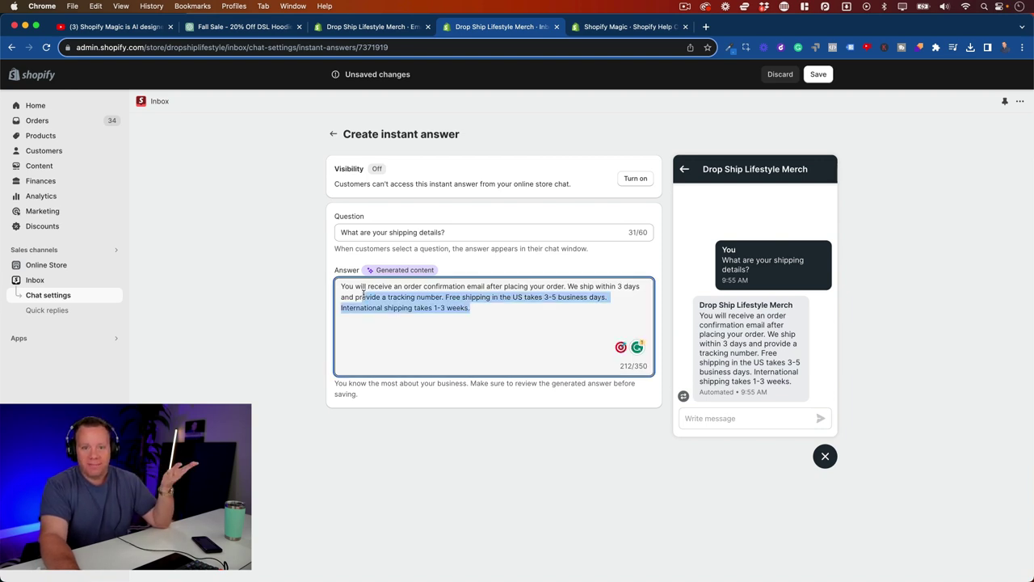
Save the shipping details instant answer and return to the instant answers list in the chat settings
{"action": "left_click", "coordinate": [817, 76]}
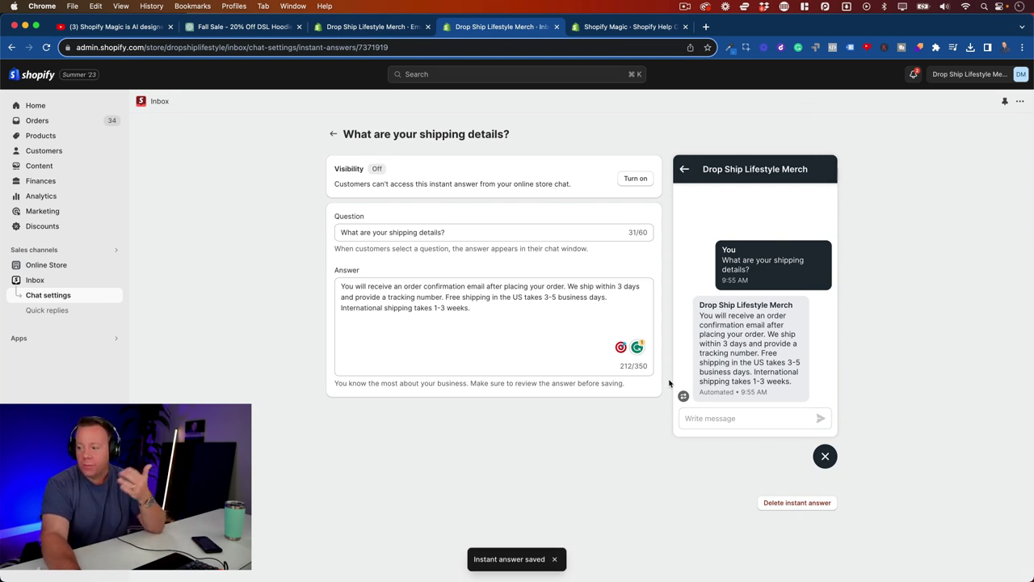
{"action": "left_click", "coordinate": [332, 135]}
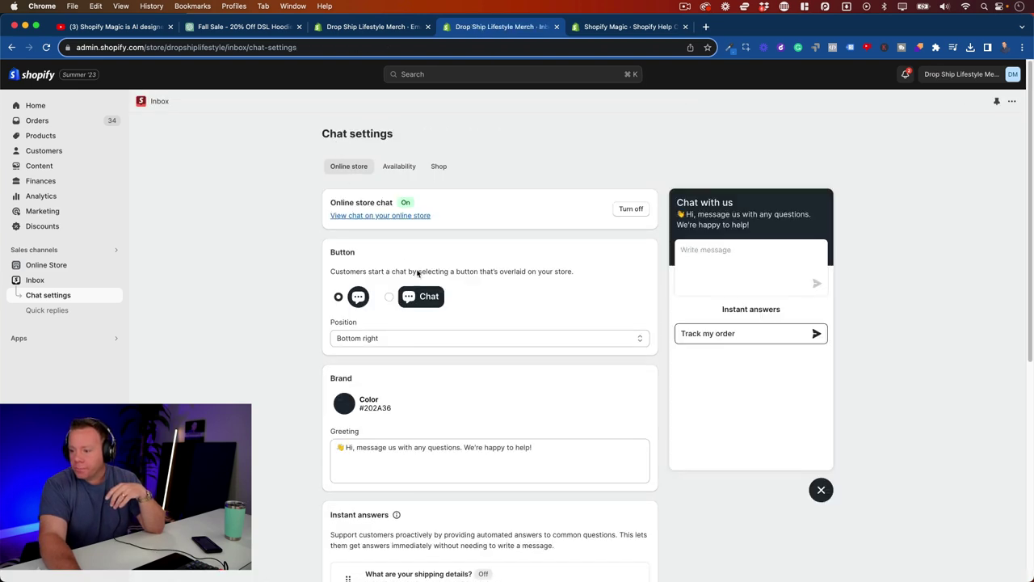
{"action": "scroll", "coordinate": [438, 344], "scroll_direction": "down", "scroll_amount": 5}
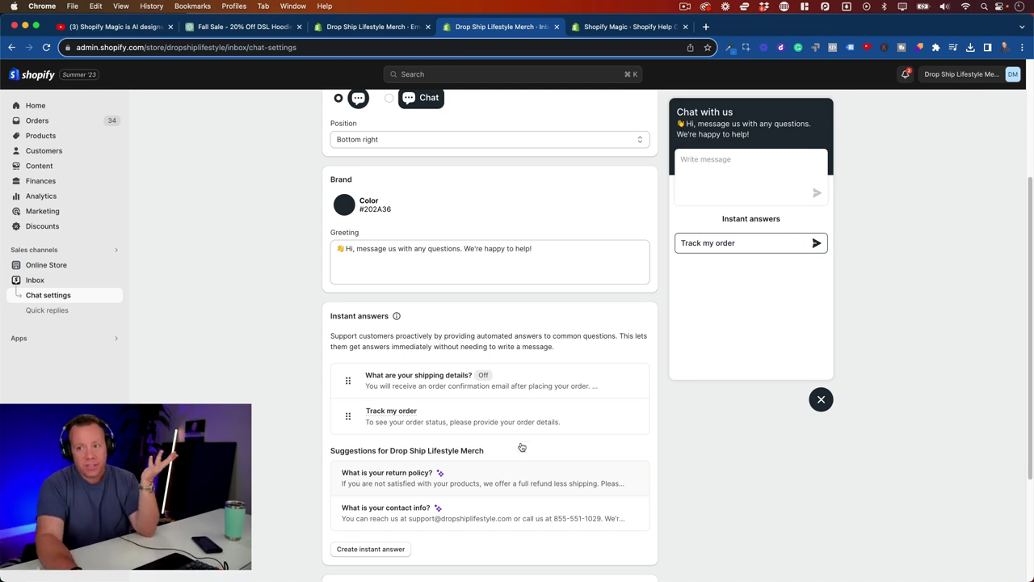
Go to the Sidekick section of the Shopify Magic help page and highlight its early access note
{"action": "left_click", "coordinate": [366, 30]}
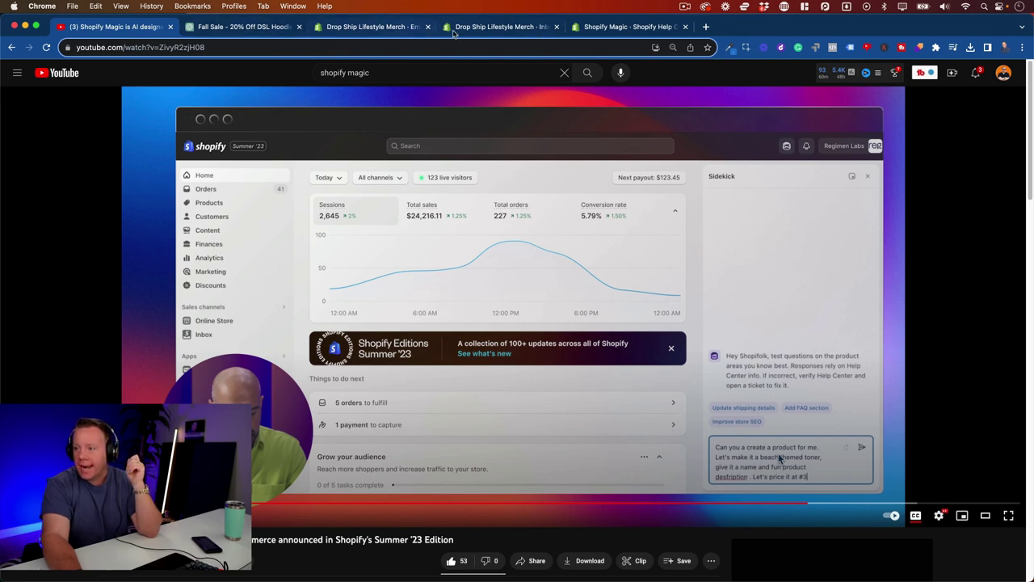
{"action": "left_click", "coordinate": [610, 27]}
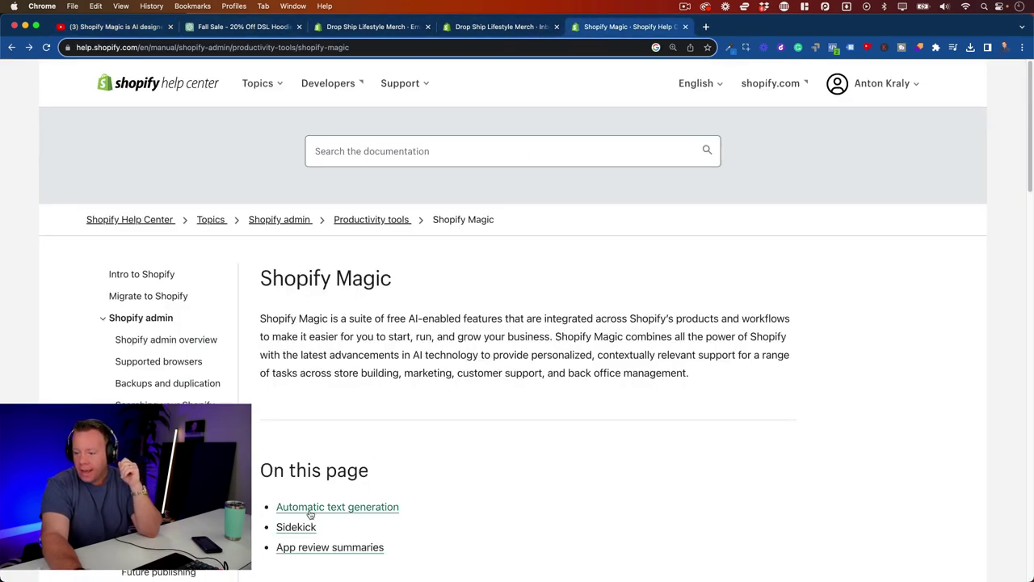
{"action": "left_click", "coordinate": [295, 529]}
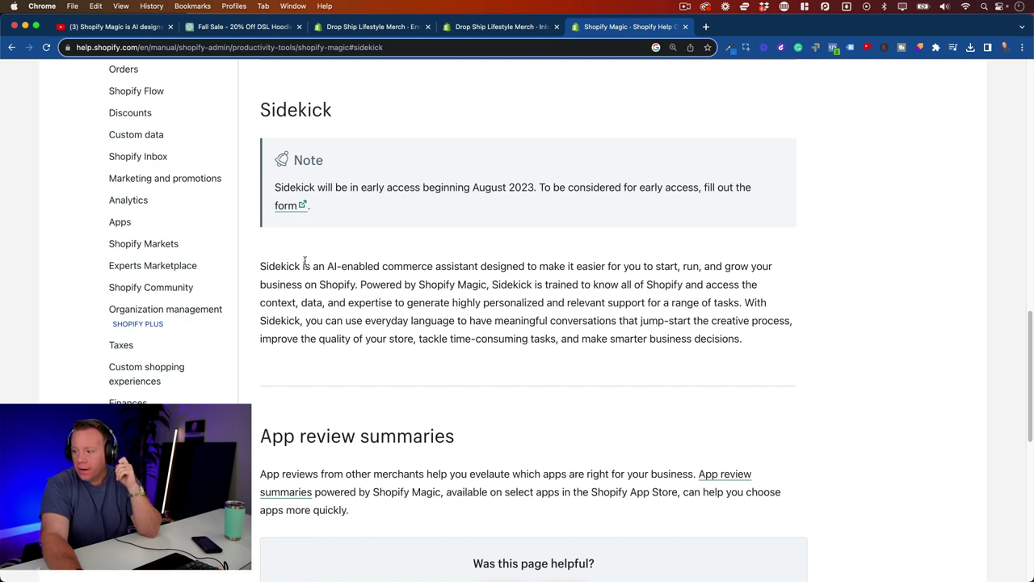
{"action": "left_click_drag", "start_coordinate": [280, 187], "coordinate": [534, 205]}
{"action": "left_click", "coordinate": [534, 206]}
{"action": "left_click_drag", "start_coordinate": [311, 205], "coordinate": [275, 191]}
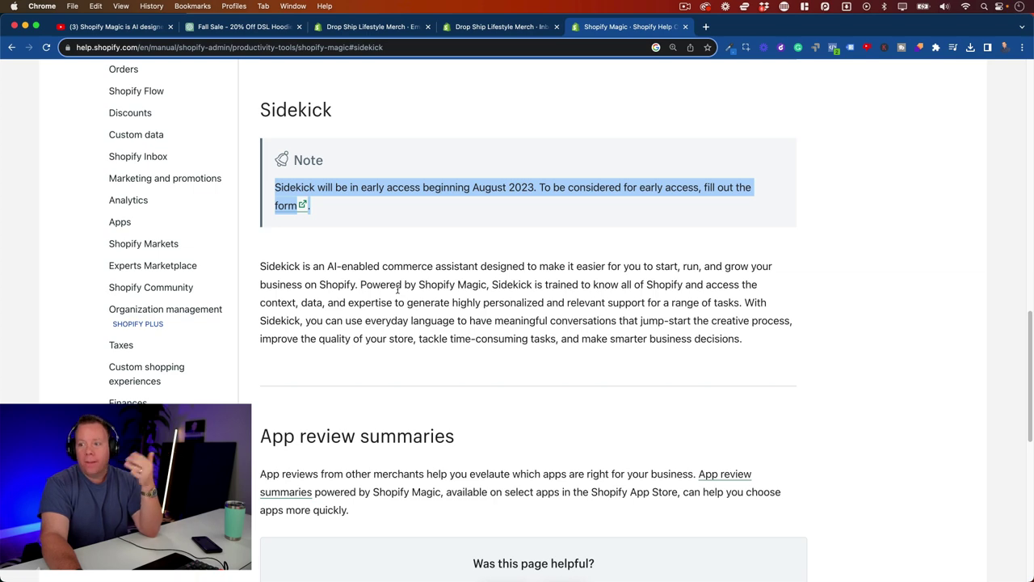
Watch the rest of the Shopify Magic video on YouTube and return to the Sidekick section of the help page
{"action": "left_click", "coordinate": [113, 28]}
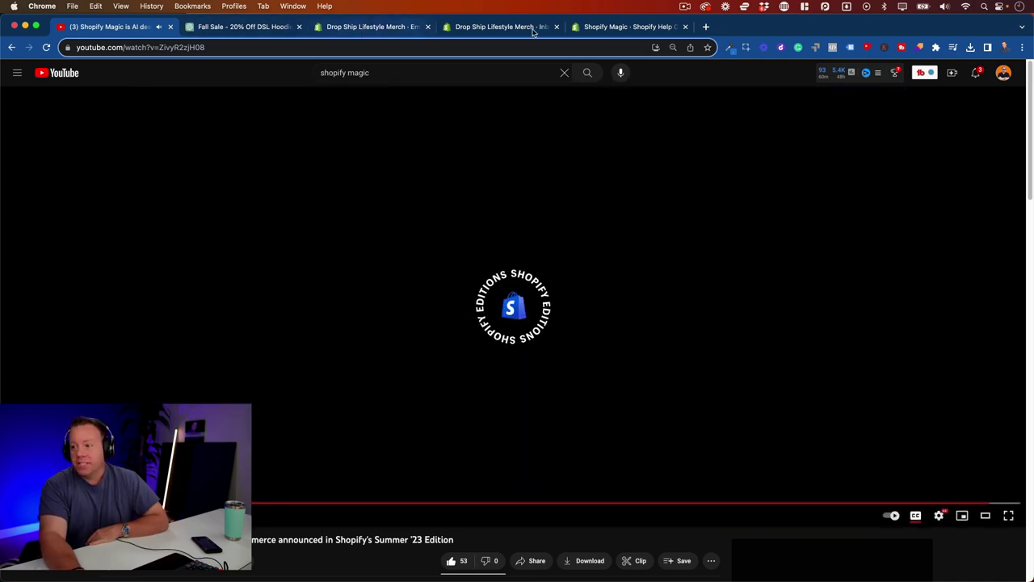
{"action": "left_click", "coordinate": [579, 28]}
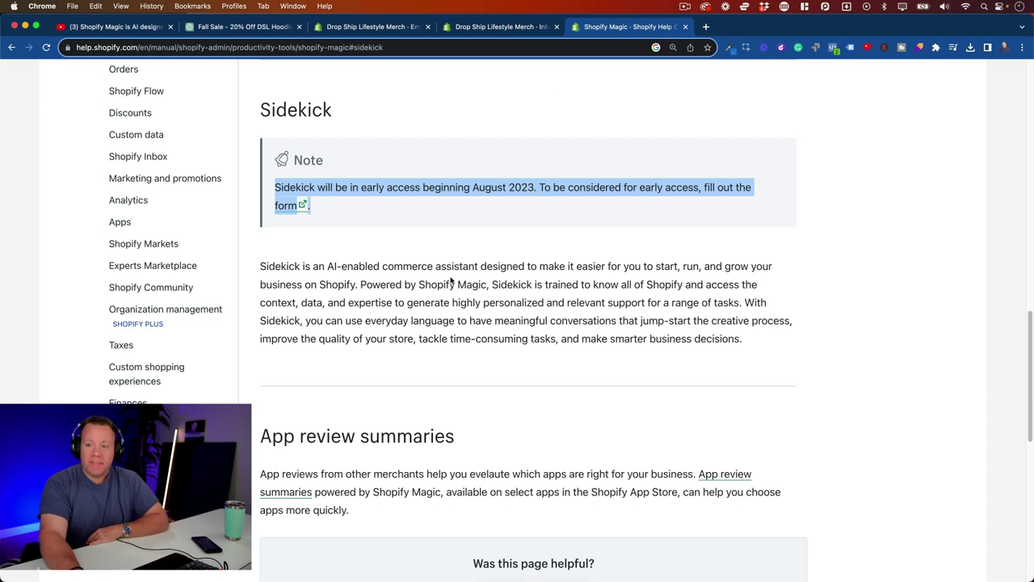